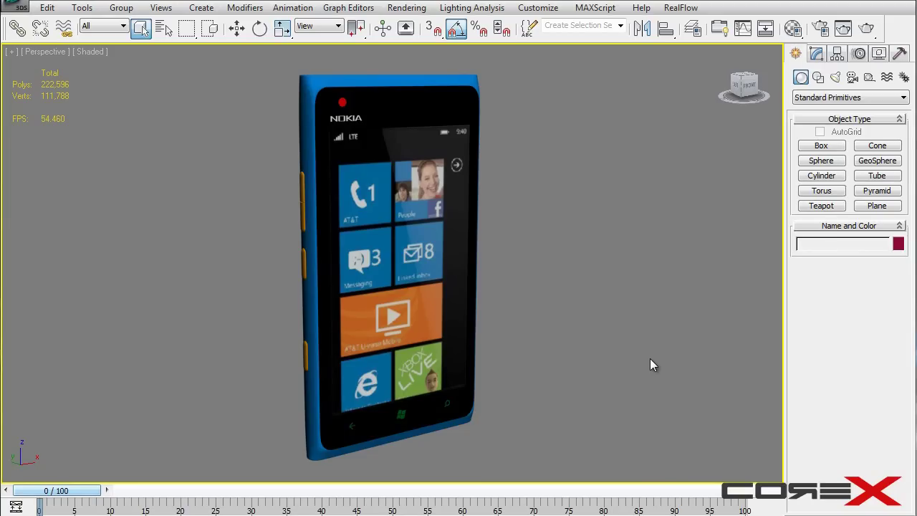
# Step: Set the Perspective viewport's visual style to the stylized Color Pencil look
pyautogui.click(93, 51)
pyautogui.moveTo(240, 195)
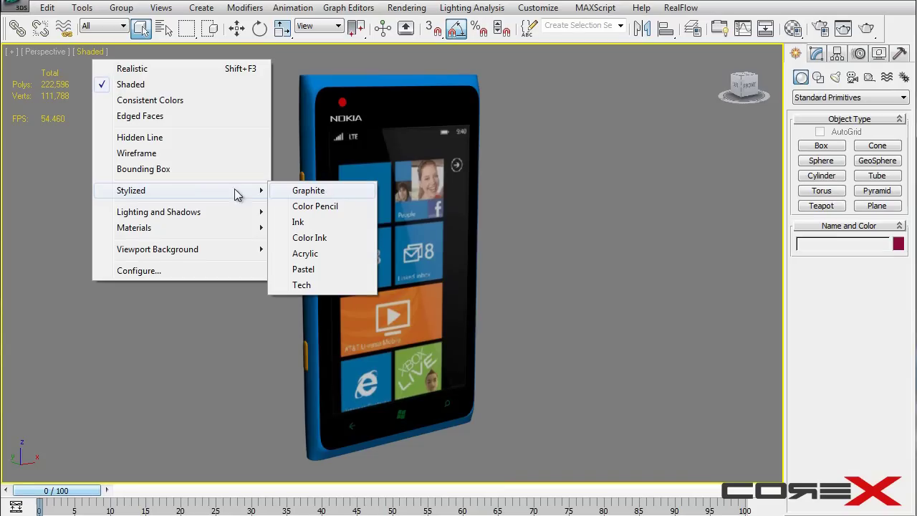
pyautogui.press('Escape')
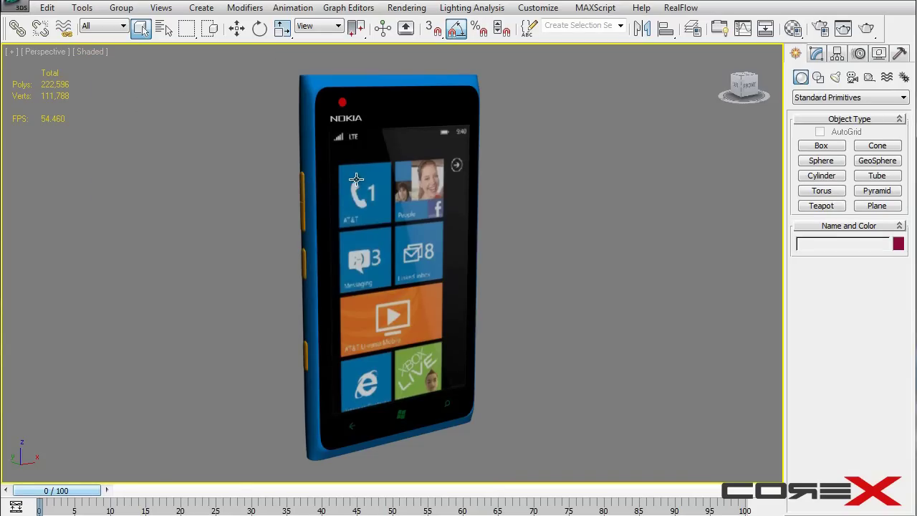
pyautogui.keyDown('alt'); pyautogui.moveTo(378, 226); pyautogui.dragTo(414, 198, button='middle'); pyautogui.keyUp('alt')
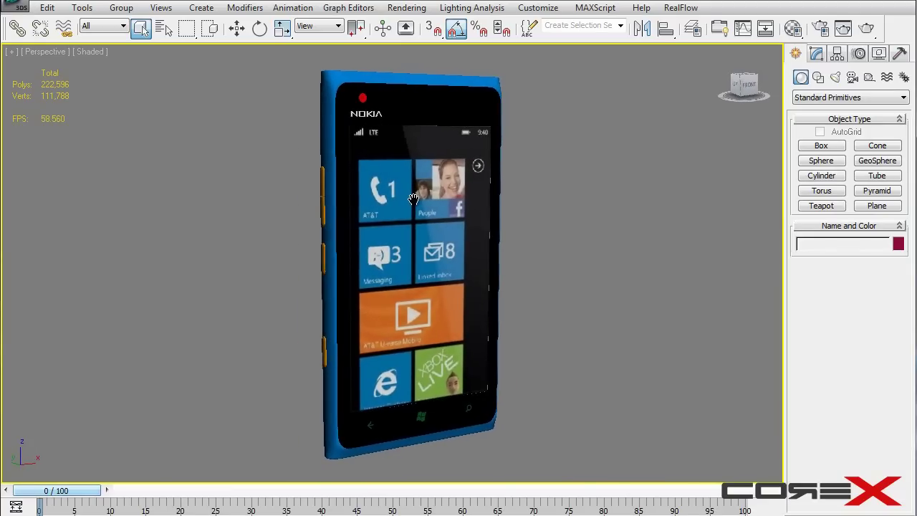
pyautogui.click(91, 53)
pyautogui.moveTo(155, 190)
pyautogui.click(348, 206)
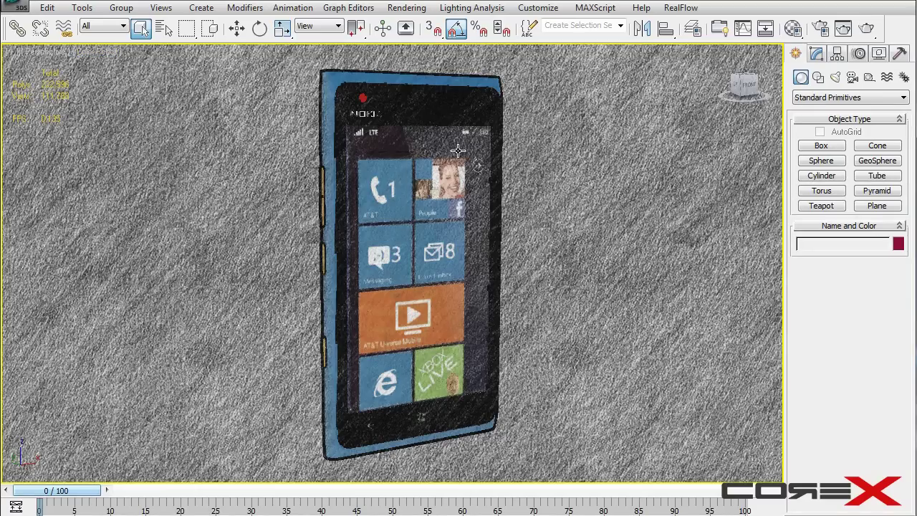
# Step: Examine the phone model in the Color Pencil style from several angles
pyautogui.keyDown('alt'); pyautogui.moveTo(339, 165); pyautogui.dragTo(309, 182, button='middle'); pyautogui.keyUp('alt')
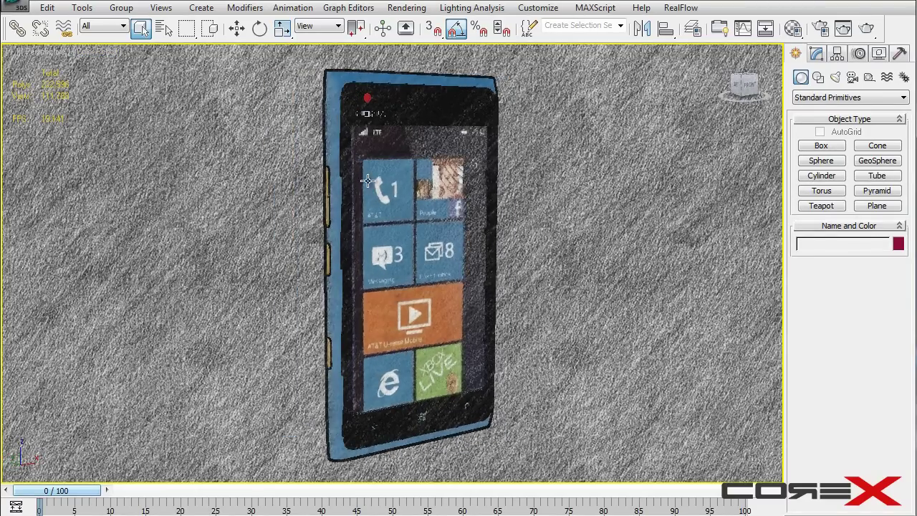
pyautogui.moveTo(390, 182); pyautogui.dragTo(392, 178, button='middle')
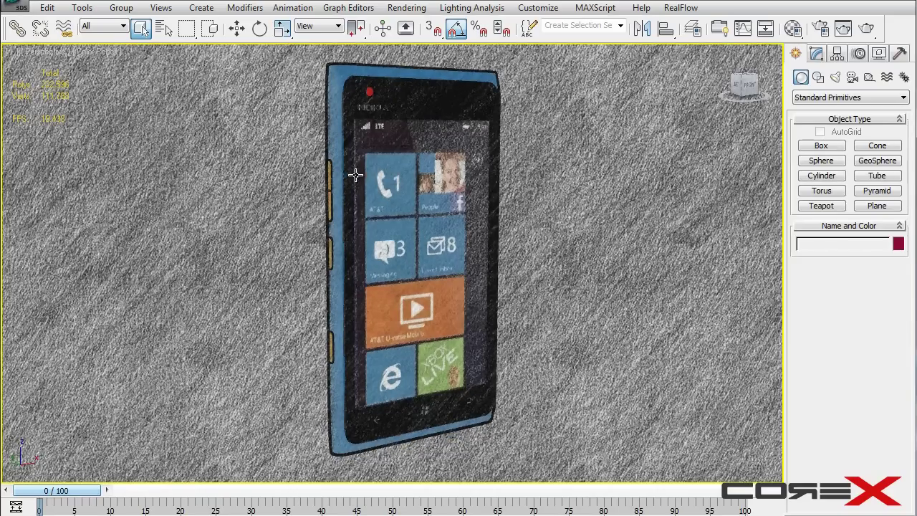
pyautogui.keyDown('alt'); pyautogui.moveTo(351, 176); pyautogui.dragTo(399, 158, button='middle'); pyautogui.keyUp('alt')
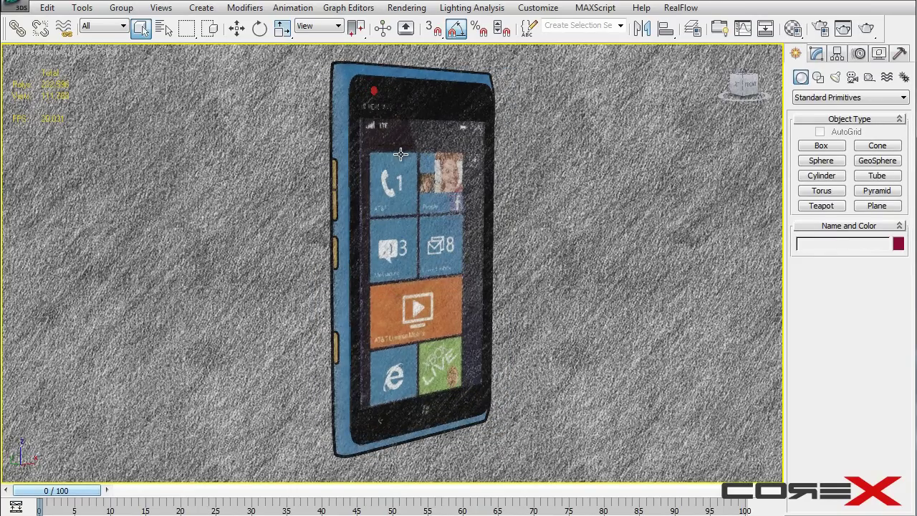
pyautogui.keyDown('alt'); pyautogui.moveTo(373, 162); pyautogui.dragTo(441, 151, button='middle'); pyautogui.keyUp('alt')
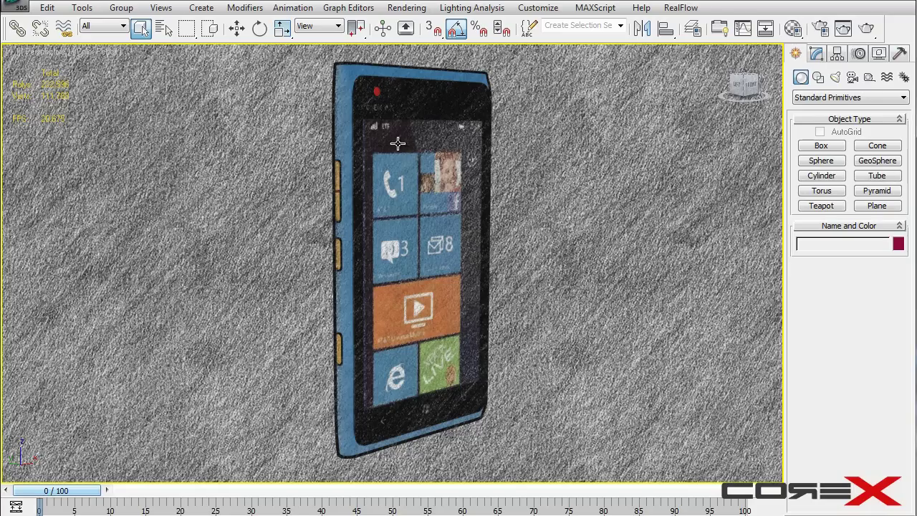
pyautogui.keyDown('alt'); pyautogui.moveTo(358, 118); pyautogui.dragTo(327, 119, button='middle'); pyautogui.keyUp('alt')
pyautogui.keyDown('alt'); pyautogui.moveTo(484, 83); pyautogui.dragTo(416, 111, button='middle'); pyautogui.keyUp('alt')
pyautogui.keyDown('alt'); pyautogui.moveTo(500, 87); pyautogui.dragTo(406, 92, button='middle'); pyautogui.keyUp('alt')
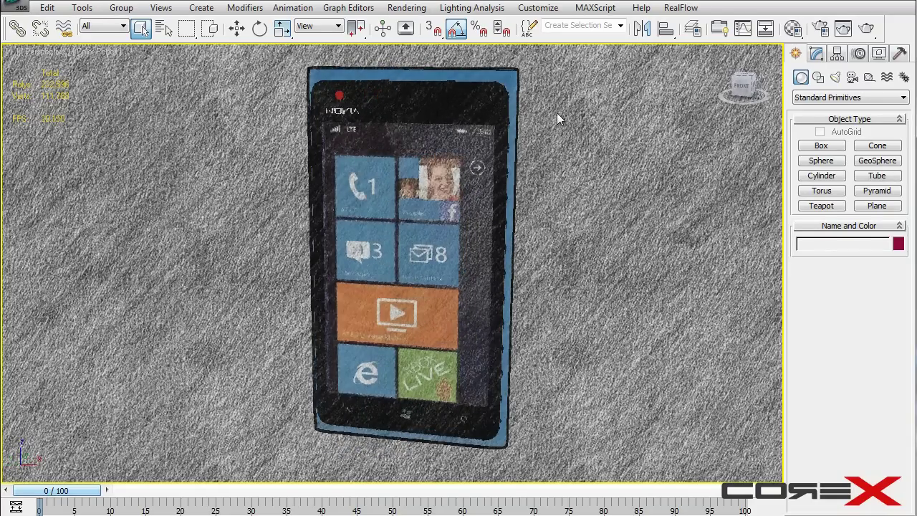
pyautogui.keyDown('alt'); pyautogui.moveTo(563, 250); pyautogui.dragTo(515, 274, button='middle'); pyautogui.keyUp('alt')
# Step: Inspect the phone's Body material in the Material Editor alongside its stylized appearance in the viewport
pyautogui.press('m')
pyautogui.click(118, 82)
pyautogui.click(82, 82)
pyautogui.click(82, 47)
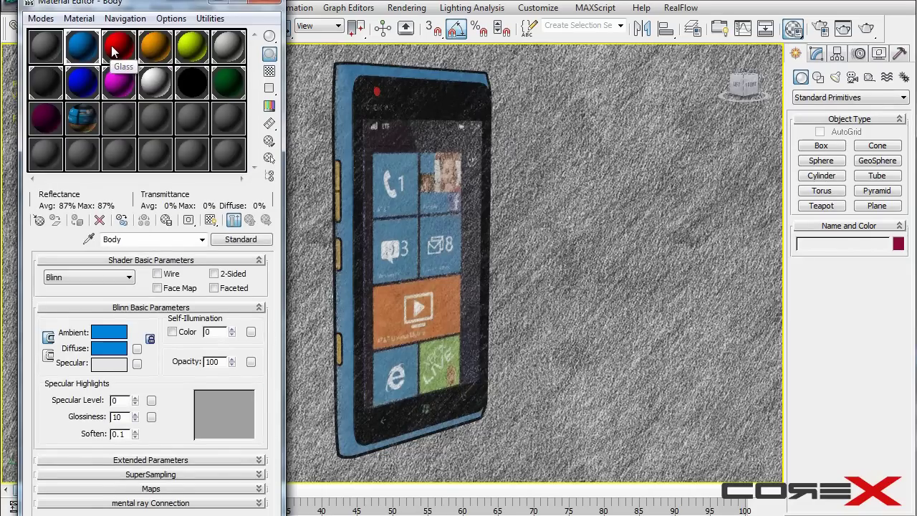
pyautogui.keyDown('alt'); pyautogui.moveTo(404, 179); pyautogui.dragTo(259, 199, button='middle'); pyautogui.keyUp('alt')
pyautogui.keyDown('alt'); pyautogui.moveTo(571, 186); pyautogui.dragTo(414, 178, button='middle'); pyautogui.keyUp('alt')
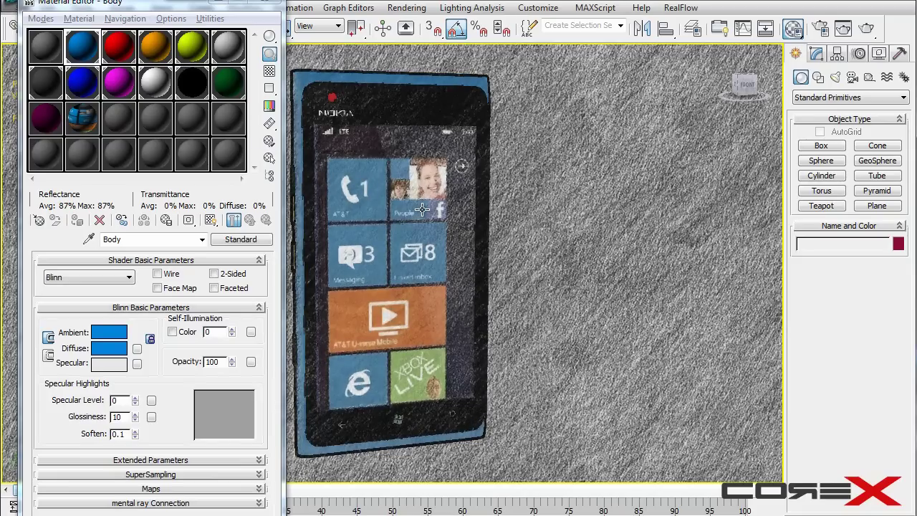
pyautogui.moveTo(410, 231); pyautogui.dragTo(441, 230, button='middle')
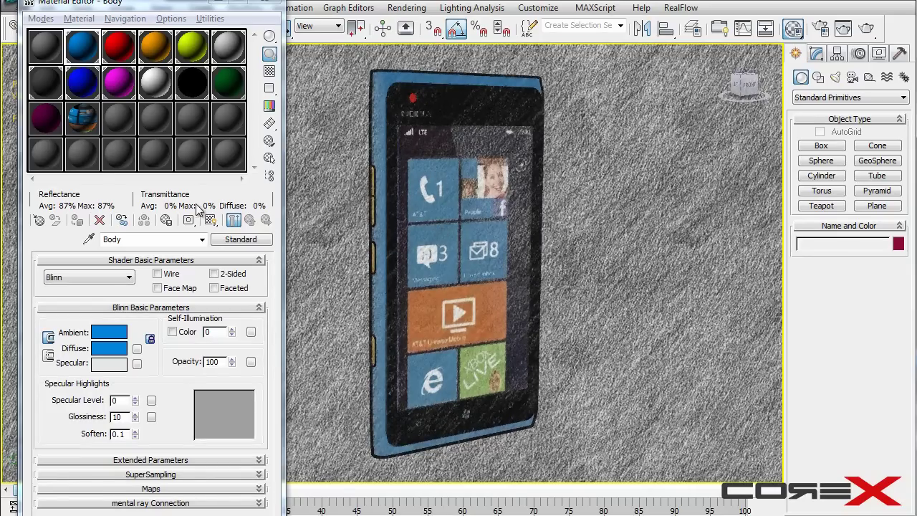
pyautogui.click(214, 3)
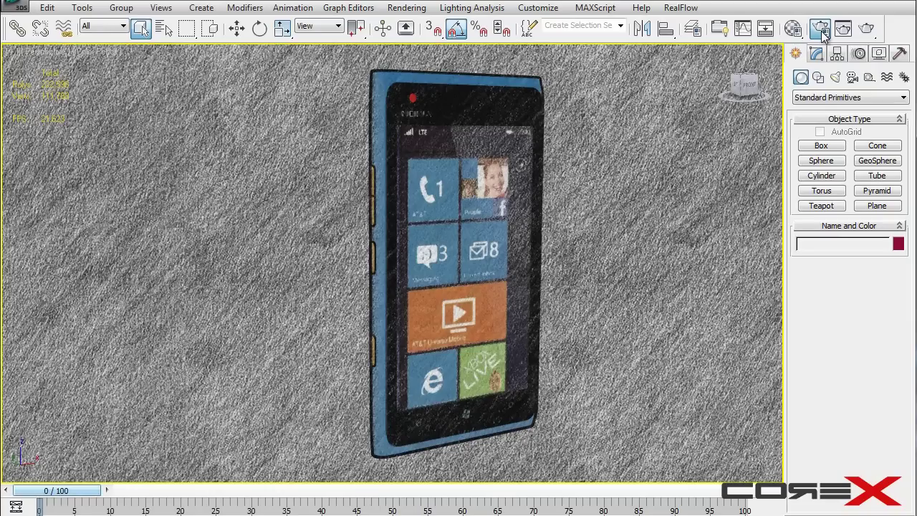
# Step: Assign the Quicksilver Hardware Renderer as the production renderer in the render setup
pyautogui.click(823, 34)
pyautogui.moveTo(730, 381); pyautogui.dragTo(745, 120)
pyautogui.click(647, 442)
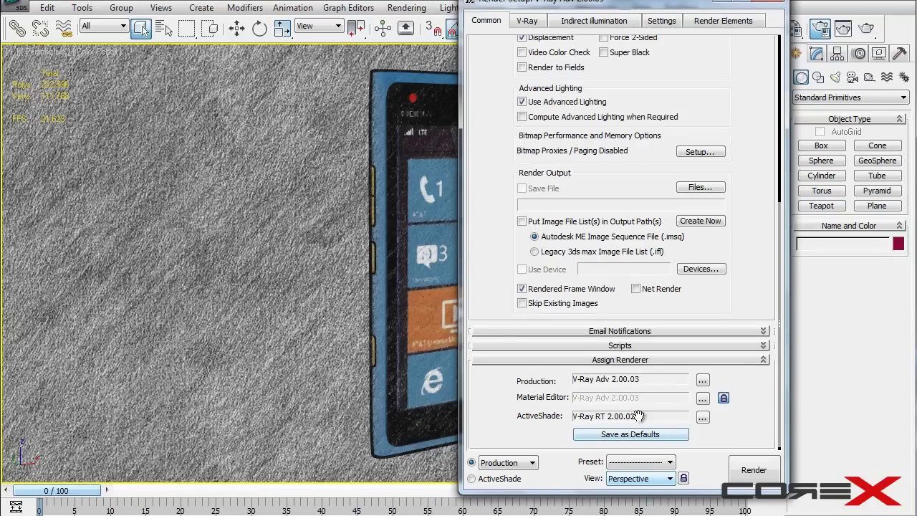
pyautogui.click(702, 380)
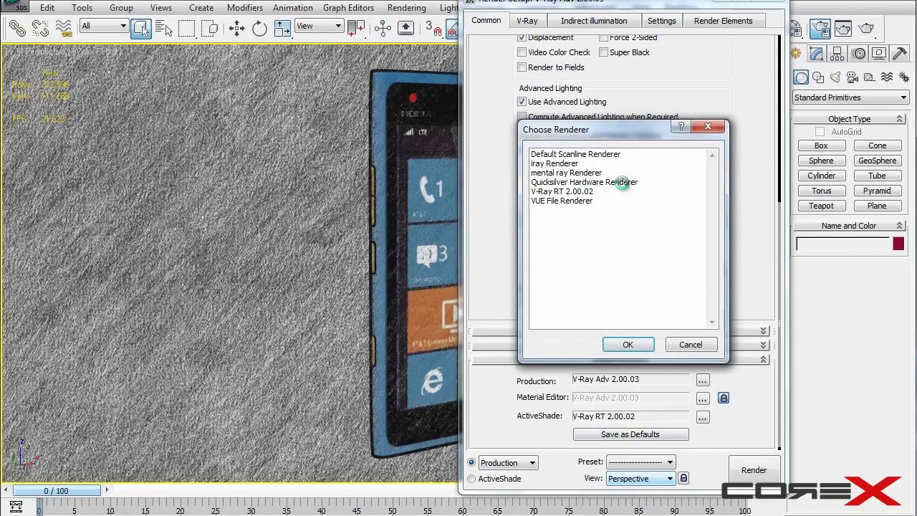
pyautogui.click(616, 182)
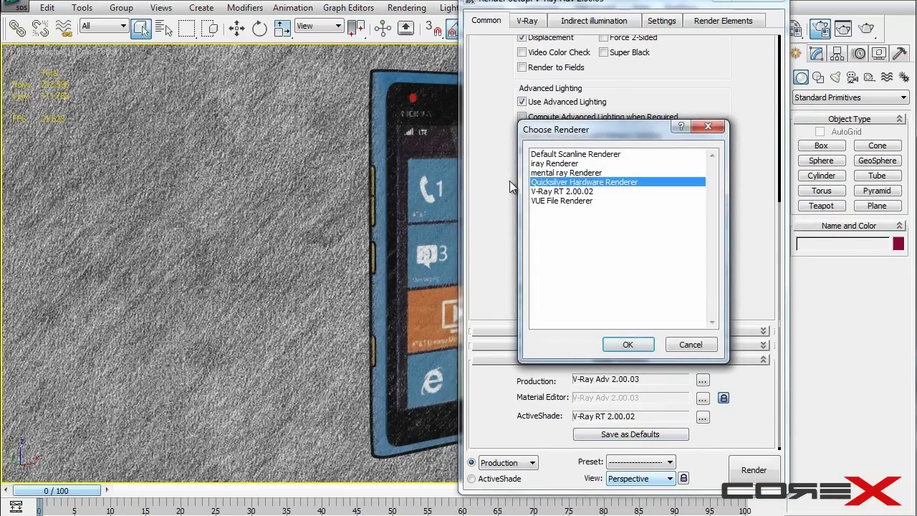
pyautogui.click(628, 344)
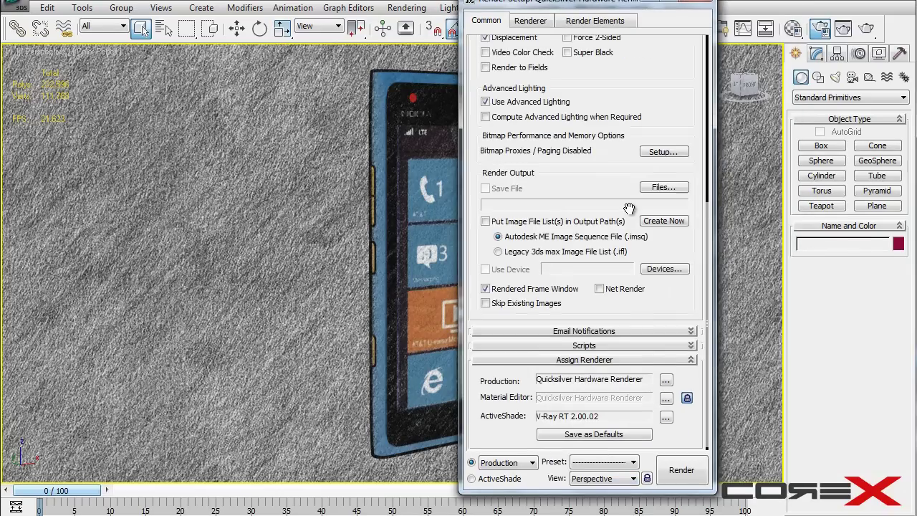
# Step: Set the Quicksilver renderer's Rendering Level to Color Pencil
pyautogui.click(531, 21)
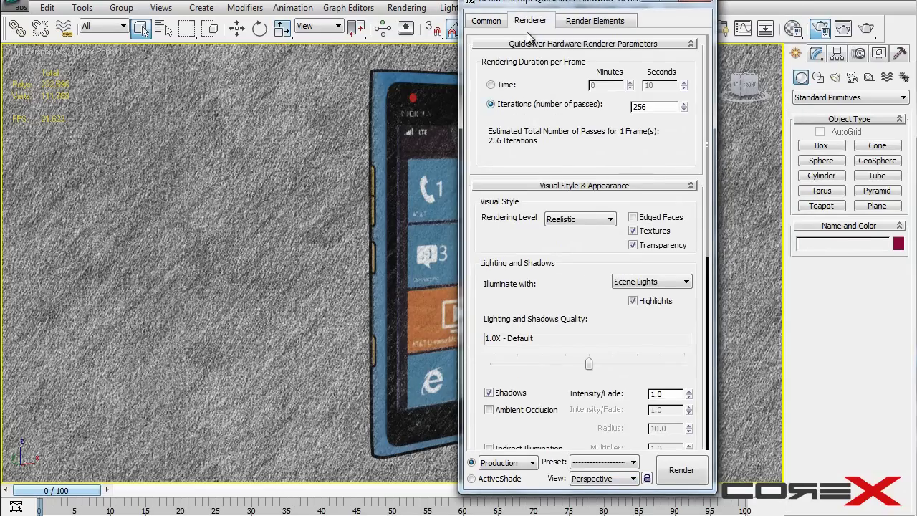
pyautogui.moveTo(554, 156); pyautogui.dragTo(556, 120)
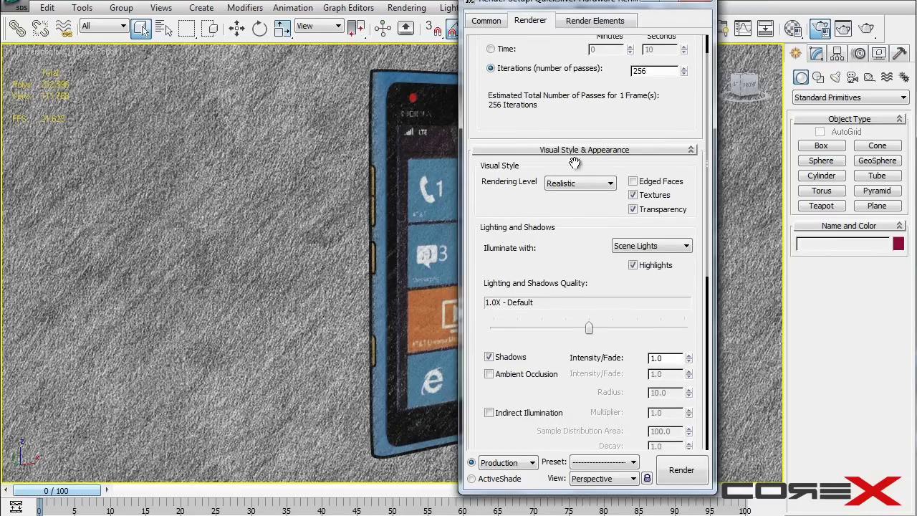
pyautogui.click(576, 186)
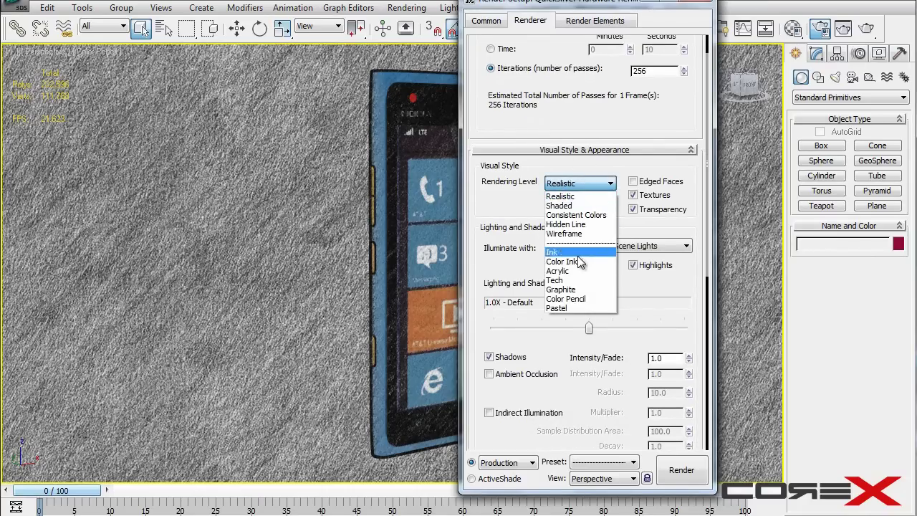
pyautogui.click(581, 299)
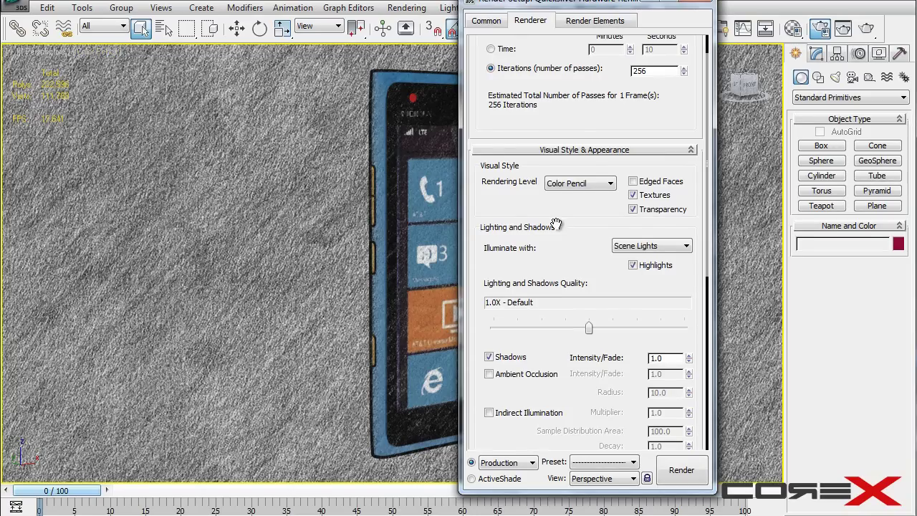
# Step: Set the Quicksilver renderer to illuminate the scene with Default Lights
pyautogui.scroll(-2, 568, 257)
pyautogui.click(636, 203)
pyautogui.click(629, 212)
pyautogui.hotkey('alt', 'w')
pyautogui.hotkey('alt', 'w')
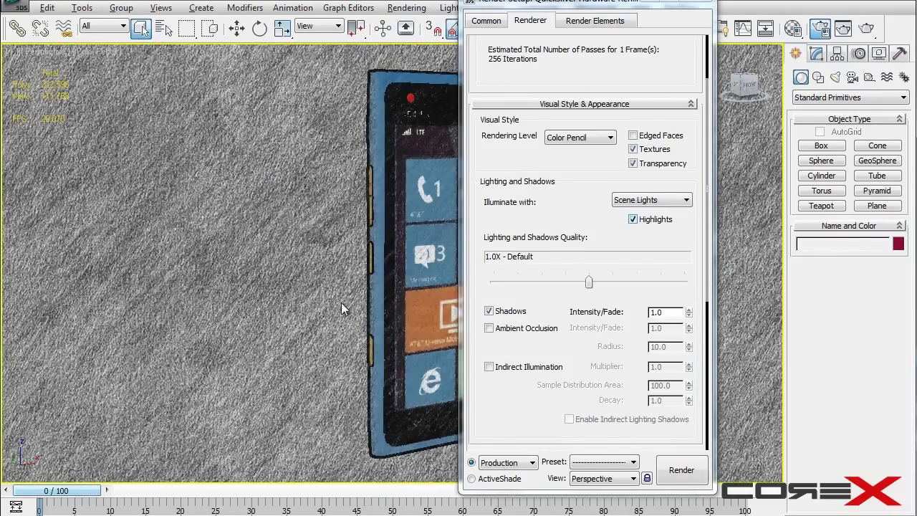
pyautogui.click(638, 201)
pyautogui.click(637, 223)
# Step: Review the remaining Quicksilver settings, including reflections and depth of field, and render the Perspective view
pyautogui.scroll(-5, 557, 338)
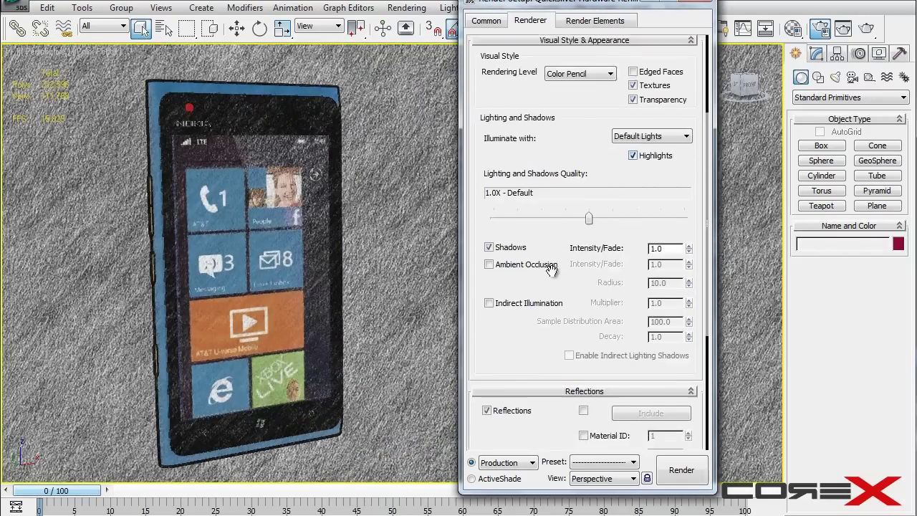
pyautogui.scroll(-1, 559, 327)
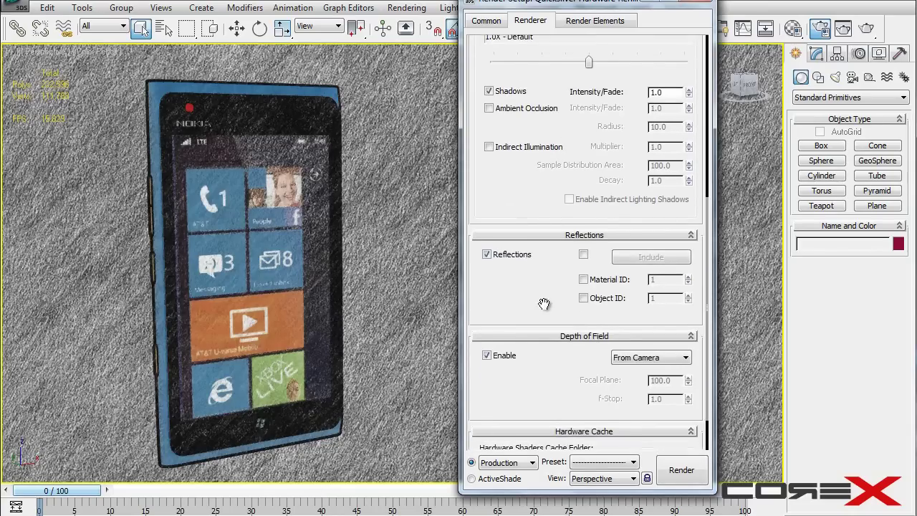
pyautogui.moveTo(565, 289); pyautogui.dragTo(555, 243)
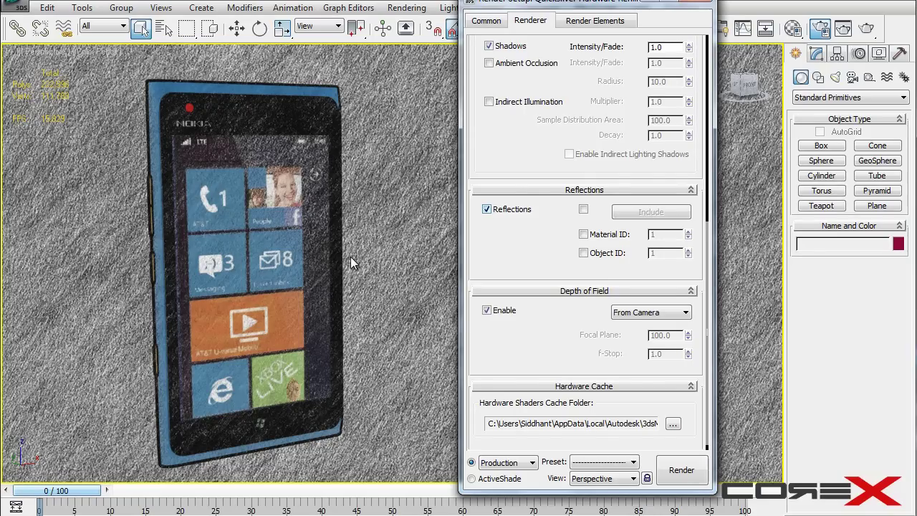
pyautogui.moveTo(516, 362); pyautogui.dragTo(514, 275)
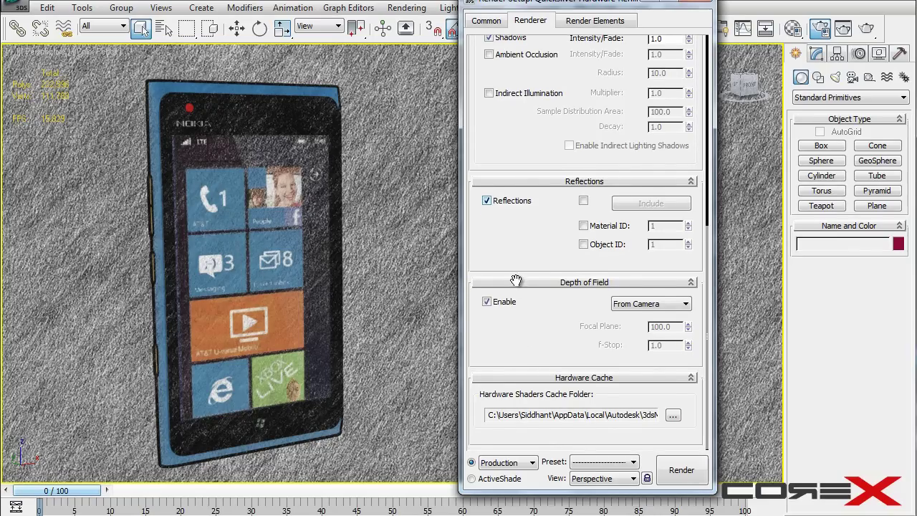
pyautogui.moveTo(529, 136); pyautogui.dragTo(530, 279)
pyautogui.moveTo(546, 102); pyautogui.dragTo(543, 285)
pyautogui.moveTo(578, 113); pyautogui.dragTo(584, 102)
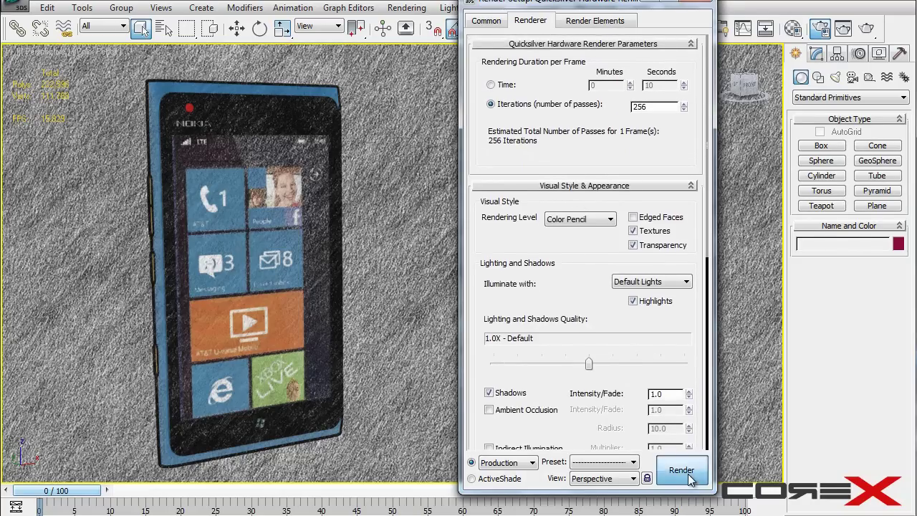
pyautogui.click(682, 470)
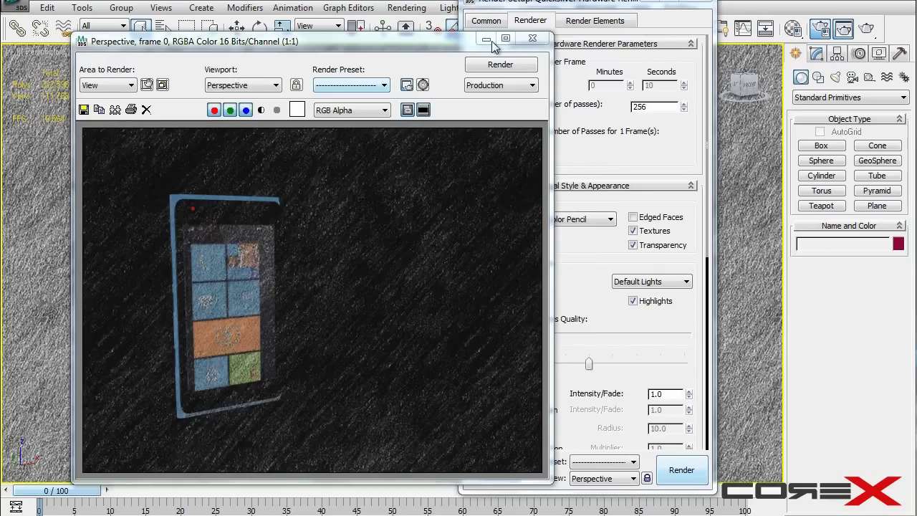
pyautogui.click(540, 41)
pyautogui.click(705, 3)
# Step: Reframe the phone at an angle in the Perspective view and create a camera from that view
pyautogui.hotkey('alt', 'w')
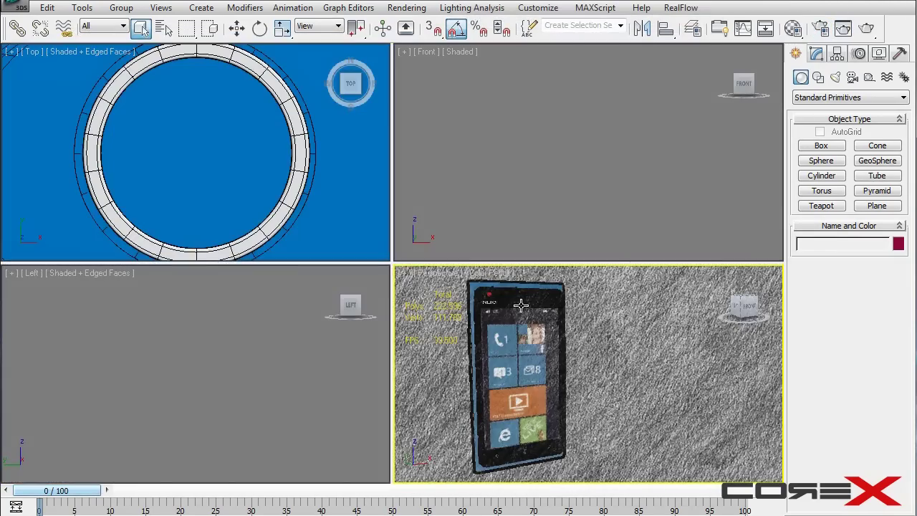
pyautogui.hotkey('alt', 'w')
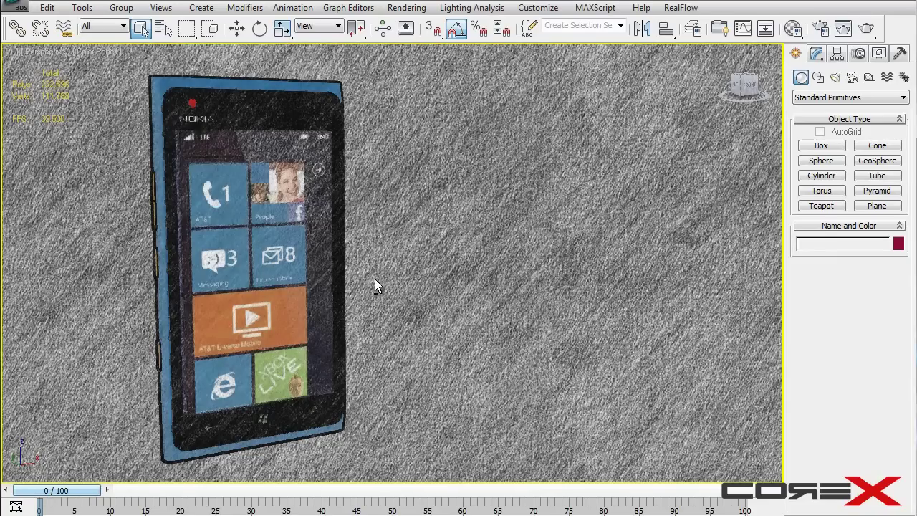
pyautogui.moveTo(375, 274); pyautogui.dragTo(499, 274, button='middle')
pyautogui.keyDown('alt'); pyautogui.moveTo(434, 260); pyautogui.dragTo(325, 245, button='middle'); pyautogui.keyUp('alt')
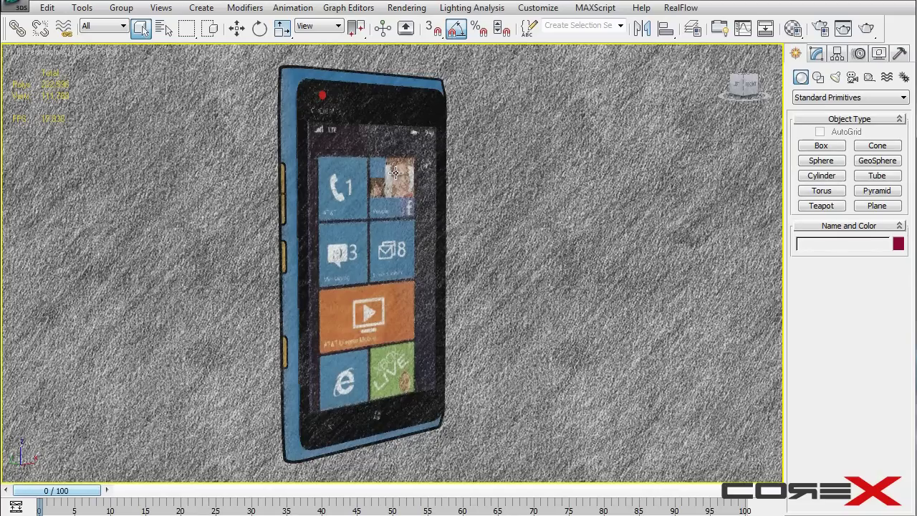
pyautogui.press('c')
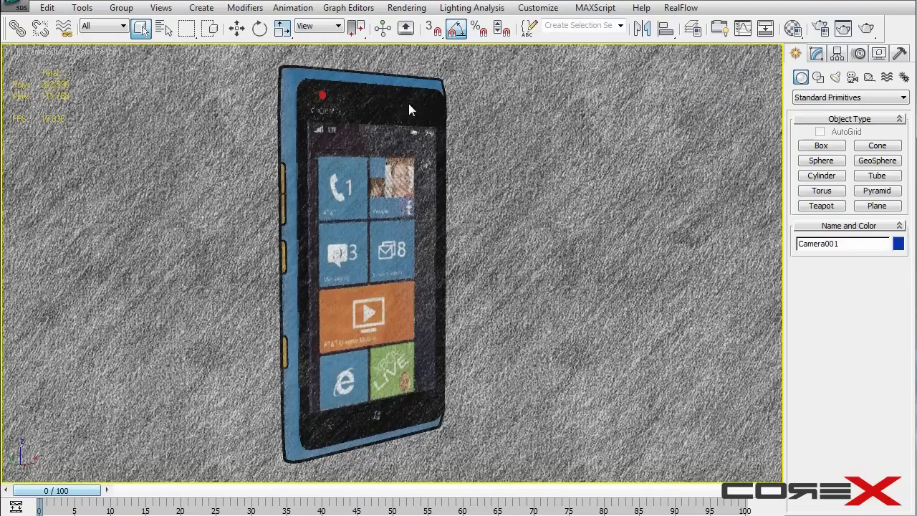
# Step: Render the phone through the new camera and close the rendered image
pyautogui.click(866, 28)
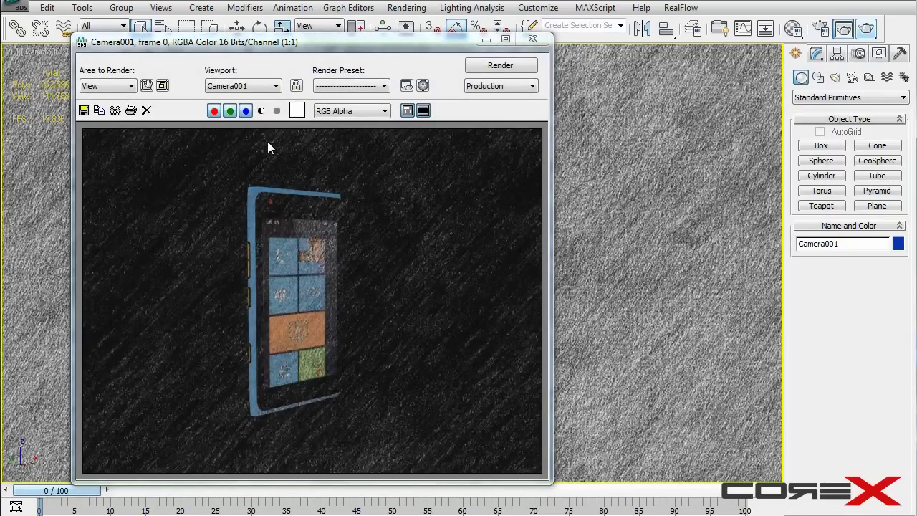
pyautogui.click(532, 39)
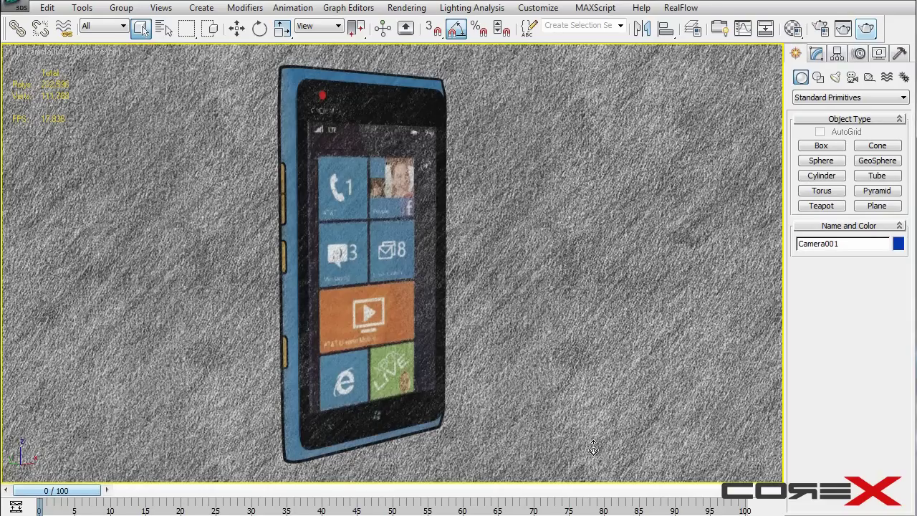
pyautogui.scroll(5, 376, 287)
pyautogui.scroll(-3, 380, 299)
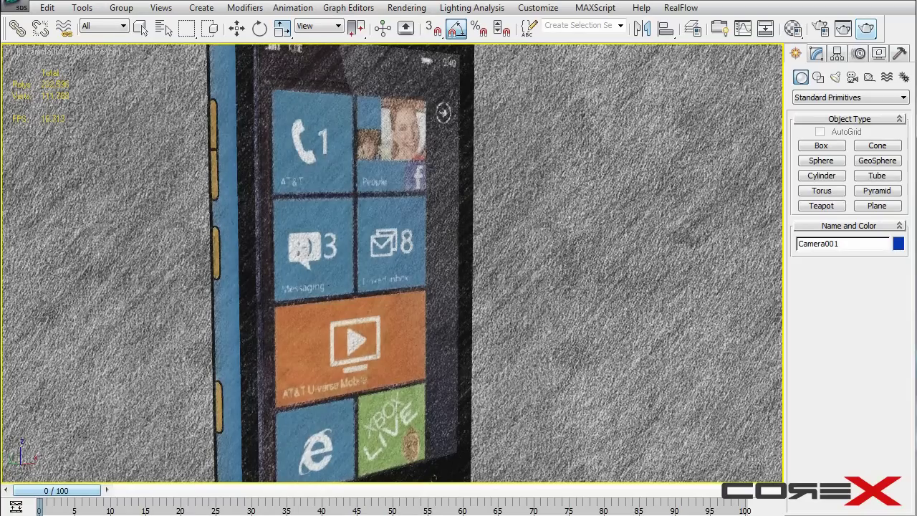
# Step: Orbit the camera view to a steeper side angle of the phone, render it and close the rendered image
pyautogui.moveTo(316, 295); pyautogui.dragTo(465, 256, button='middle')
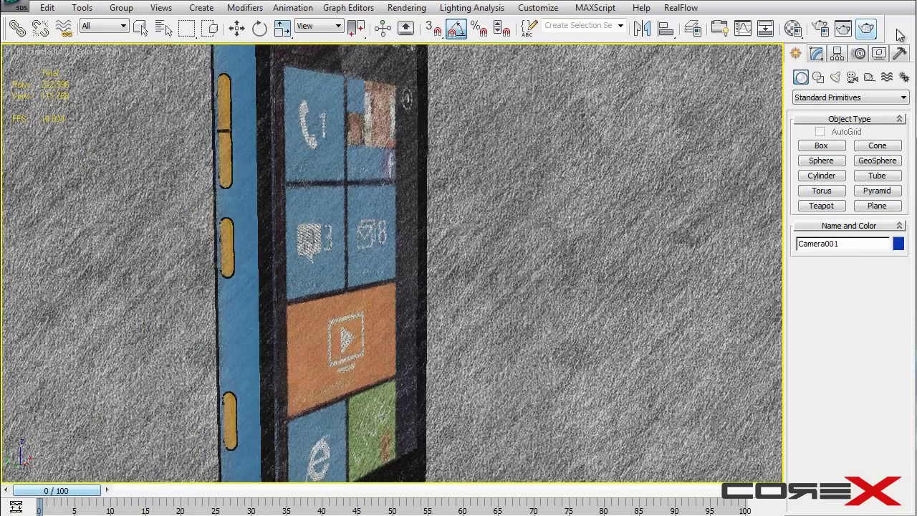
pyautogui.click(866, 29)
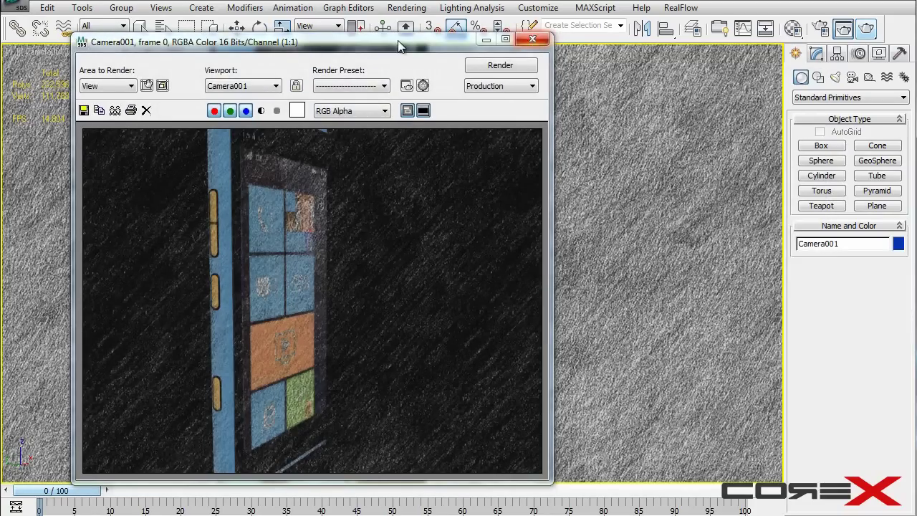
pyautogui.moveTo(396, 43); pyautogui.dragTo(627, 40)
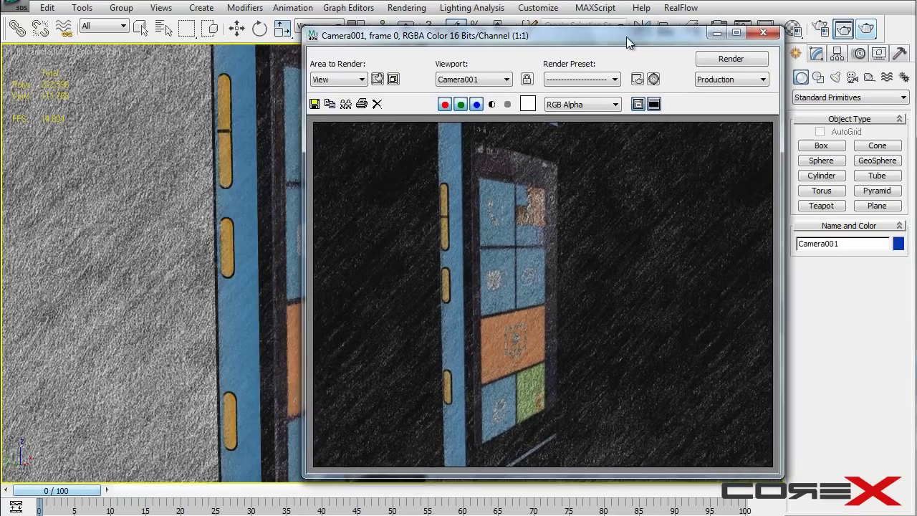
pyautogui.click(762, 35)
# Step: Switch the camera viewport to the stylized Color Ink display mode
pyautogui.click(104, 52)
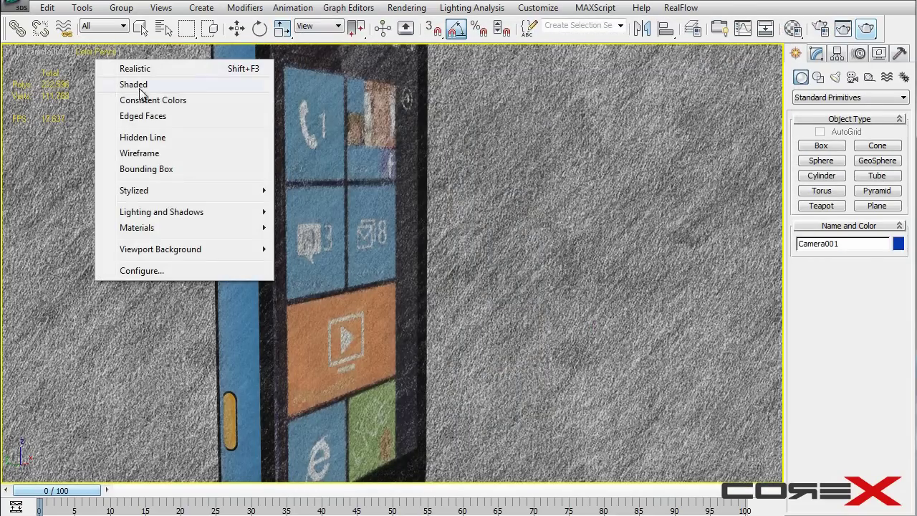
pyautogui.moveTo(155, 191)
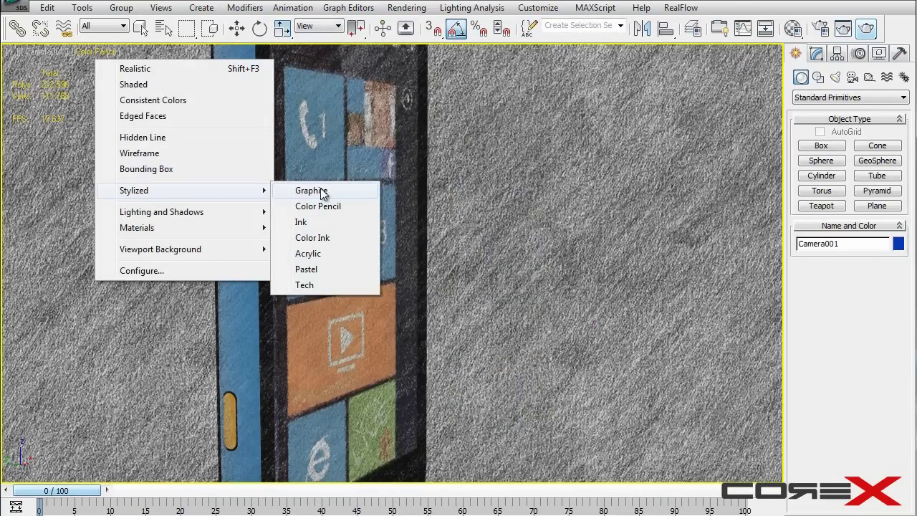
pyautogui.click(332, 238)
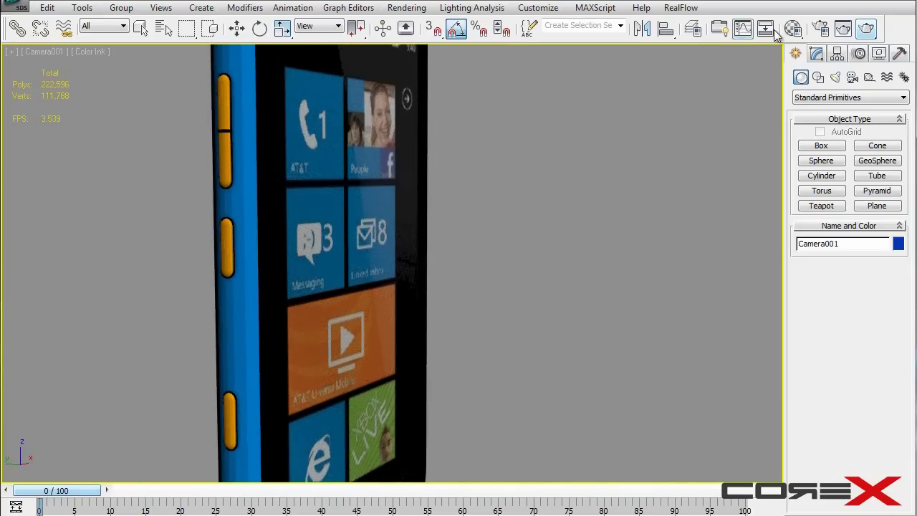
pyautogui.moveTo(283, 195); pyautogui.dragTo(299, 223, button='middle')
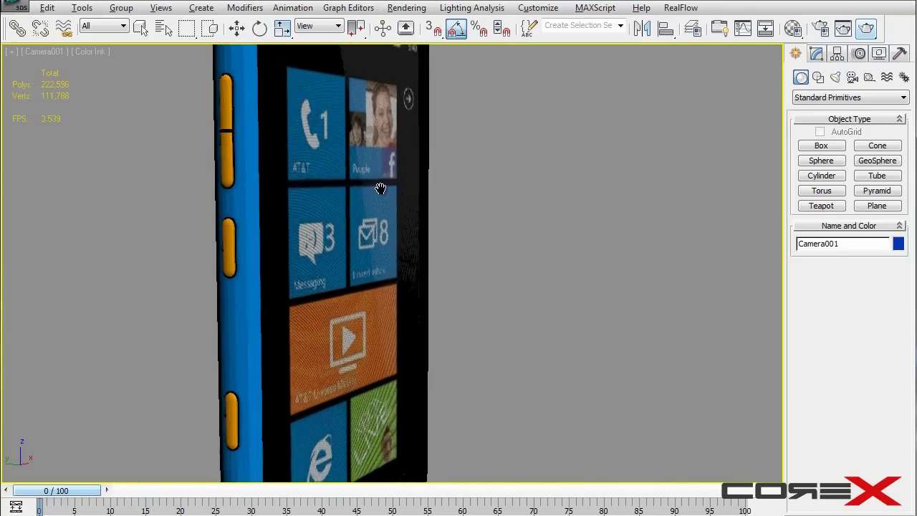
# Step: Set the Quicksilver renderer's rendering level to Color Ink
pyautogui.click(820, 29)
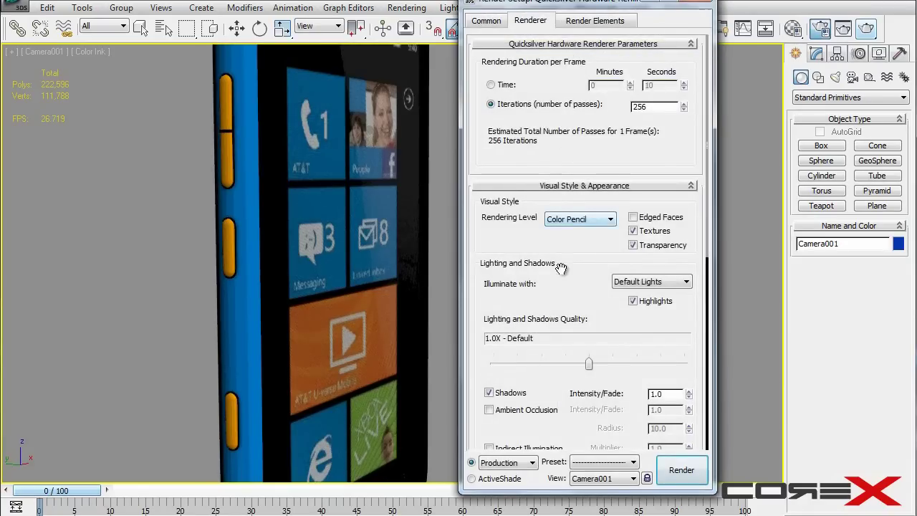
pyautogui.moveTo(561, 254); pyautogui.dragTo(571, 216)
pyautogui.click(581, 203)
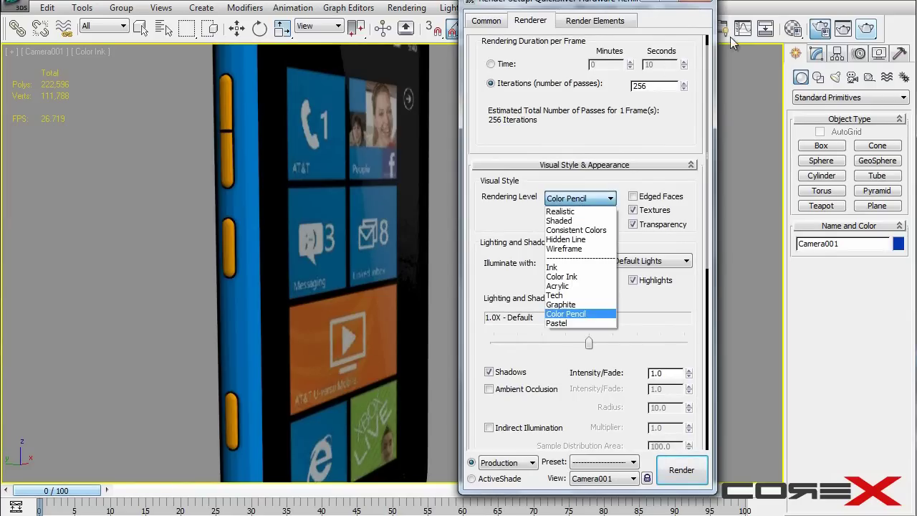
pyautogui.click(561, 276)
# Step: Render the phone through Camera001 in the Color Ink style, and close the rendered image and the render settings
pyautogui.click(680, 470)
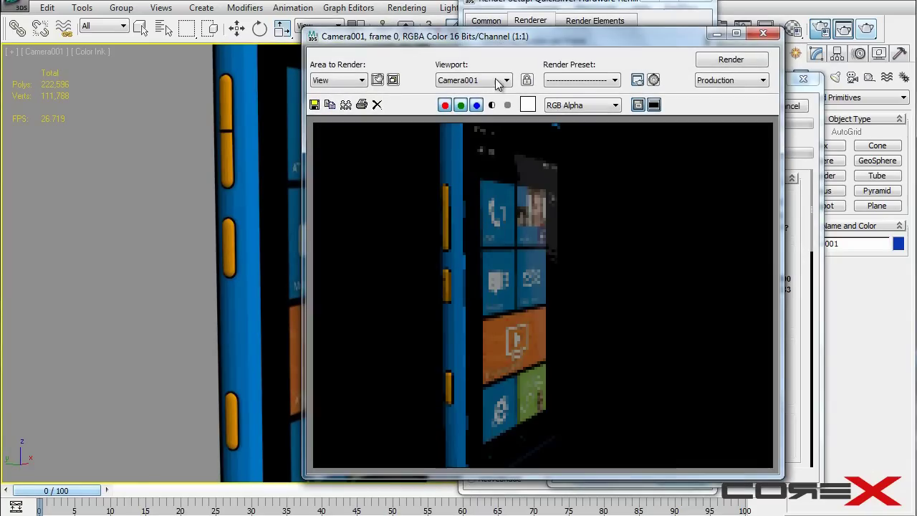
pyautogui.moveTo(465, 46); pyautogui.dragTo(244, 46)
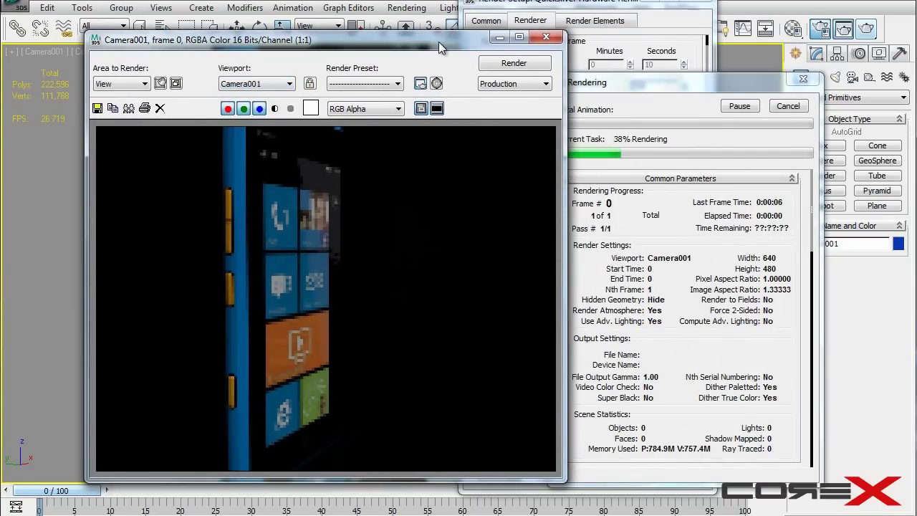
pyautogui.moveTo(430, 46); pyautogui.dragTo(399, 50)
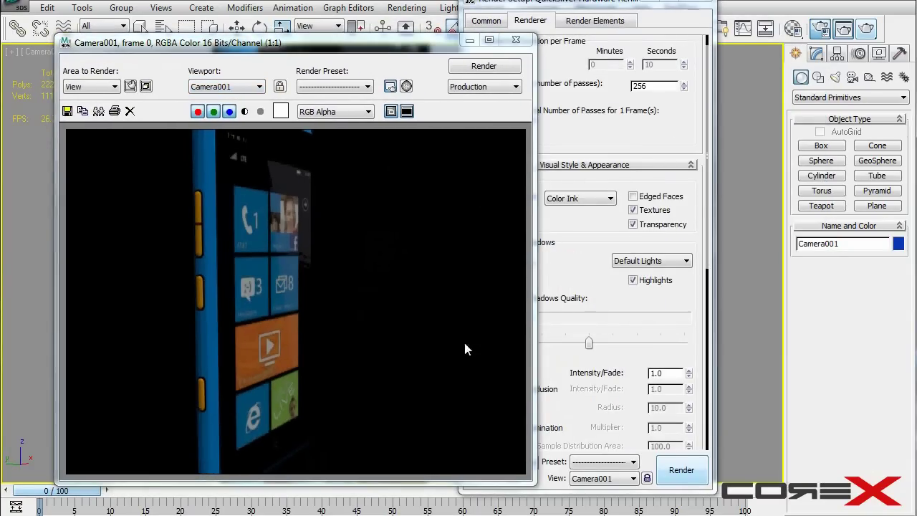
pyautogui.moveTo(331, 56); pyautogui.dragTo(386, 50)
pyautogui.click(581, 41)
pyautogui.click(686, 4)
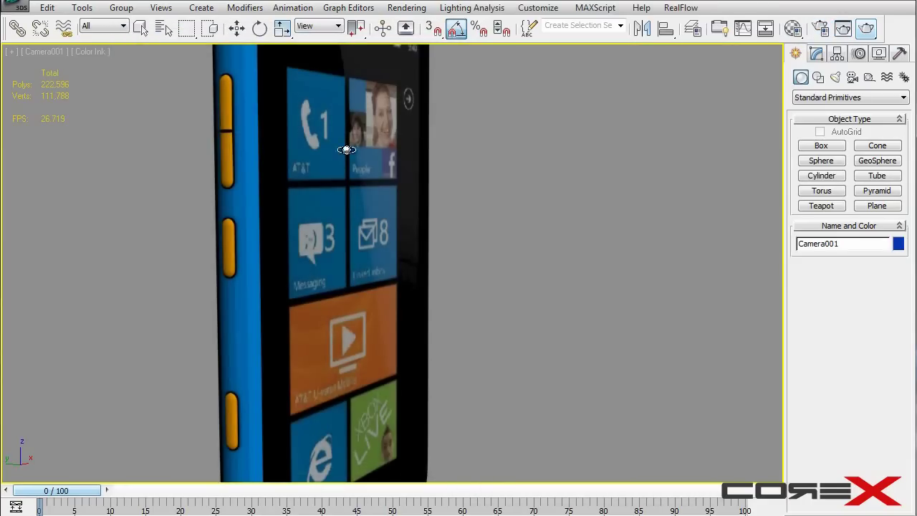
# Step: Start over with an empty scene, discarding the unsaved changes to the phone scene
pyautogui.hotkey('ctrl', 'o')
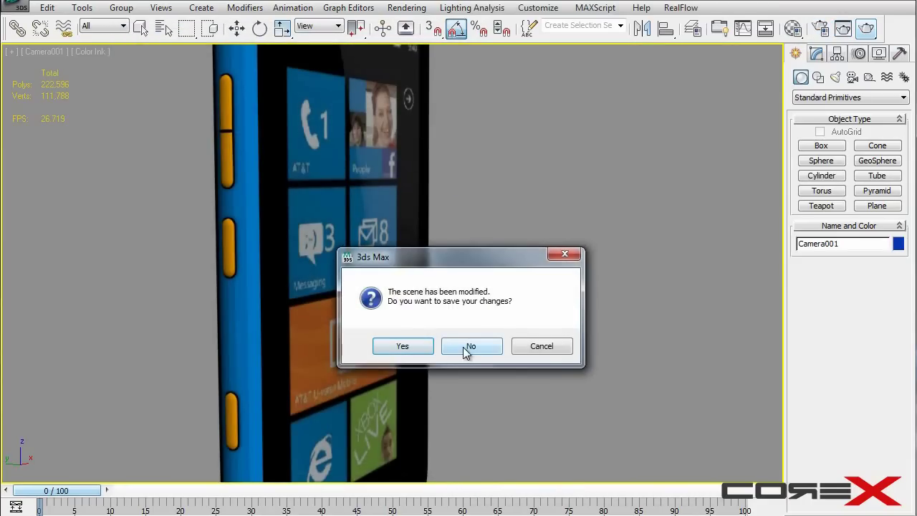
pyautogui.click(463, 347)
pyautogui.click(445, 313)
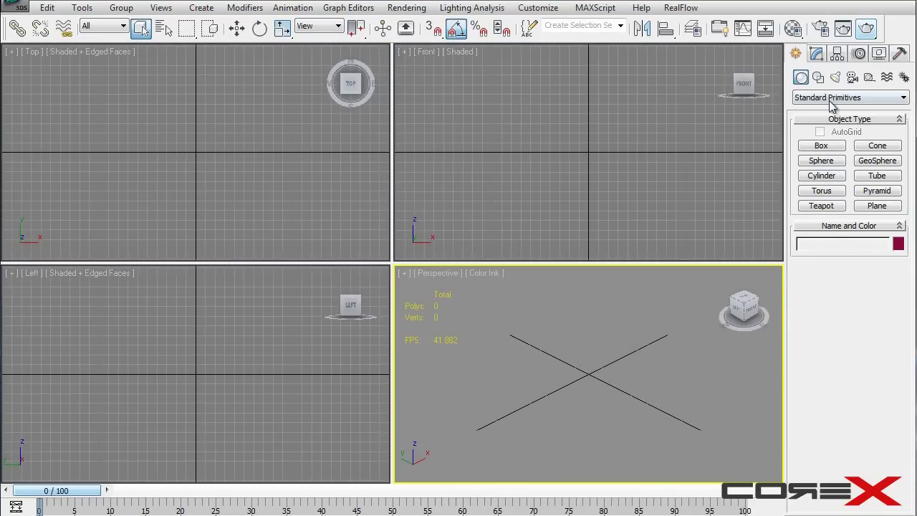
# Step: Create a text spline reading "CORE X" at size 100 in the Front viewport
pyautogui.click(817, 76)
pyautogui.click(821, 217)
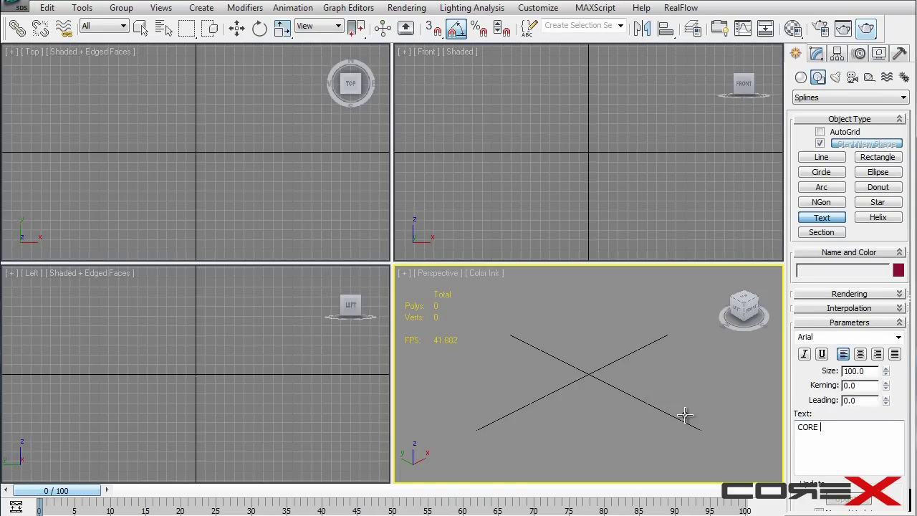
pyautogui.click(591, 150)
pyautogui.rightClick(624, 395)
# Step: Maximize the Perspective view and set the text's font to blob square
pyautogui.hotkey('alt', 'w')
pyautogui.scroll(-5, 596, 375)
pyautogui.click(898, 337)
pyautogui.scroll(-2, 849, 473)
pyautogui.click(852, 499)
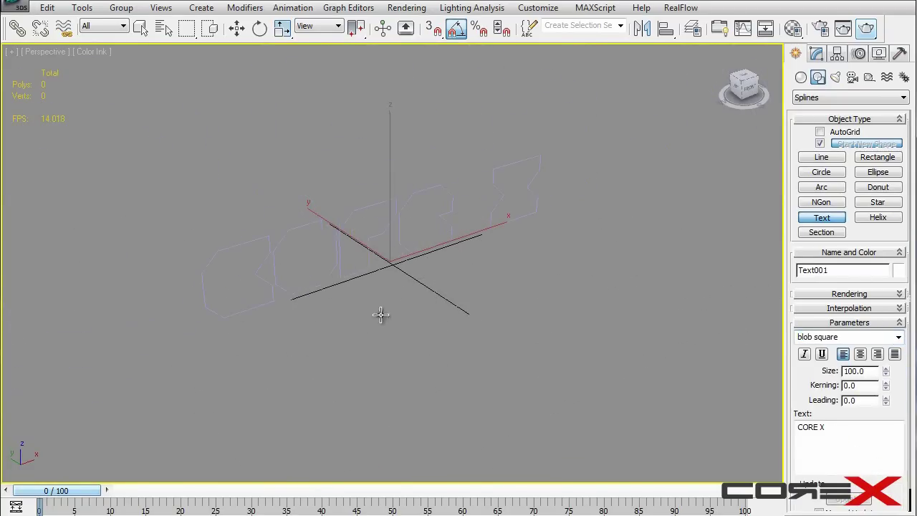
pyautogui.keyDown('alt'); pyautogui.moveTo(409, 301); pyautogui.dragTo(434, 266, button='middle'); pyautogui.keyUp('alt')
pyautogui.rightClick(430, 286)
# Step: Apply a Bevel modifier to the CORE X text with a Level 1 height of 25.5
pyautogui.click(816, 54)
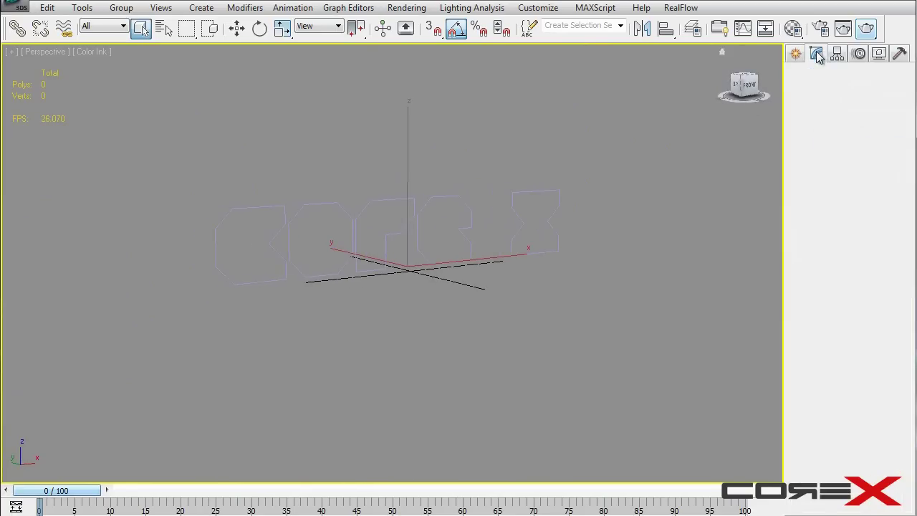
pyautogui.click(824, 147)
pyautogui.keyDown('alt'); pyautogui.moveTo(336, 210); pyautogui.dragTo(371, 210, button='middle'); pyautogui.keyUp('alt')
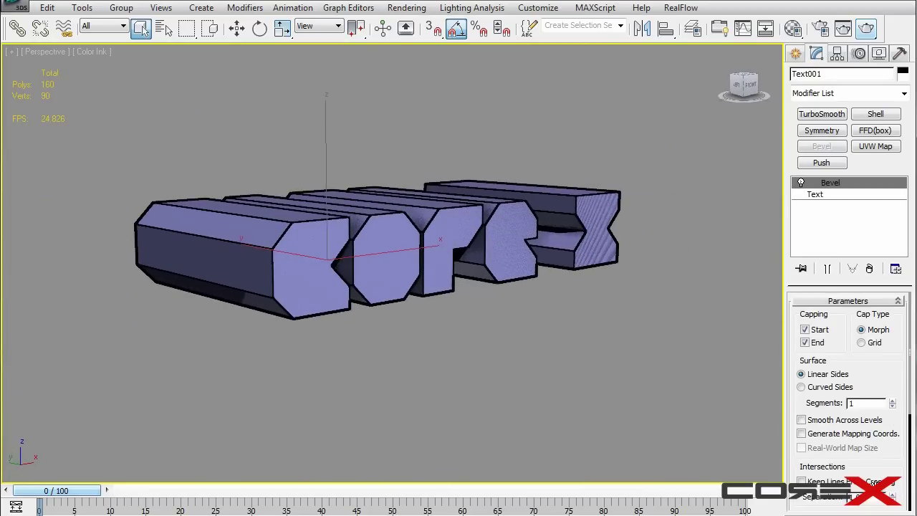
pyautogui.moveTo(876, 467); pyautogui.dragTo(875, 350)
pyautogui.moveTo(897, 455); pyautogui.dragTo(896, 486)
pyautogui.keyDown('alt'); pyautogui.moveTo(408, 373); pyautogui.dragTo(434, 317, button='middle'); pyautogui.keyUp('alt')
pyautogui.scroll(2, 319, 262)
pyautogui.keyDown('alt'); pyautogui.moveTo(320, 263); pyautogui.dragTo(311, 300, button='middle'); pyautogui.keyUp('alt')
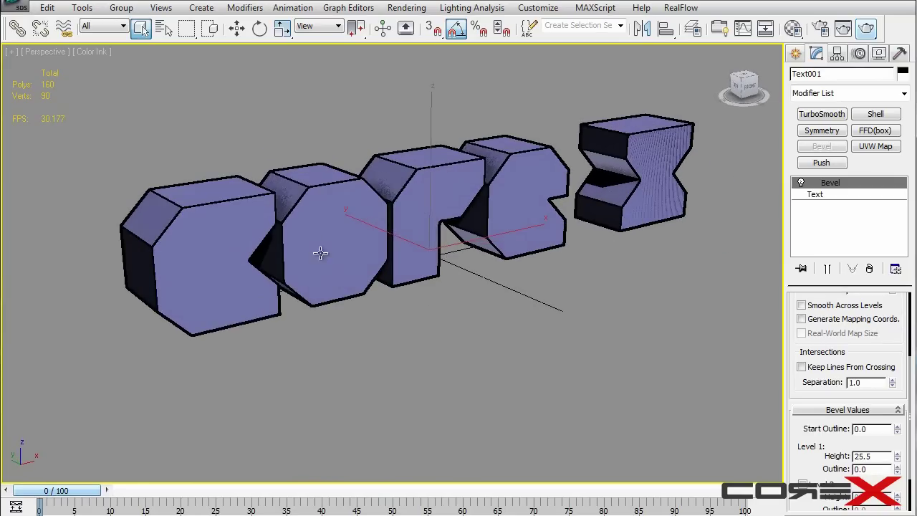
# Step: Collapse the text's modifier stack and convert the text to an Editable Poly
pyautogui.rightClick(834, 184)
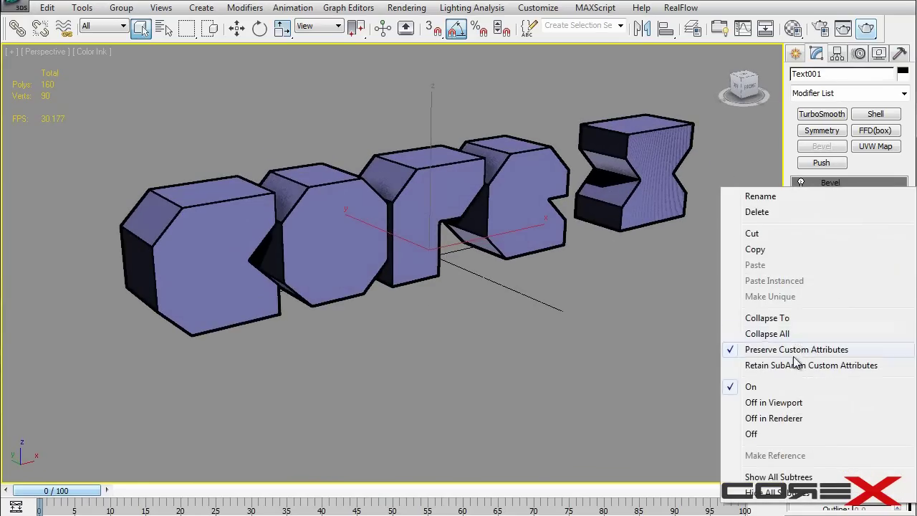
pyautogui.click(767, 333)
pyautogui.click(528, 316)
pyautogui.rightClick(831, 184)
pyautogui.click(835, 297)
# Step: Select the letter C at Element level and assign the blue Body material to it
pyautogui.click(802, 183)
pyautogui.click(880, 316)
pyautogui.keyDown('alt'); pyautogui.moveTo(777, 294); pyautogui.dragTo(606, 240, button='middle'); pyautogui.keyUp('alt')
pyautogui.click(199, 208)
pyautogui.press('m')
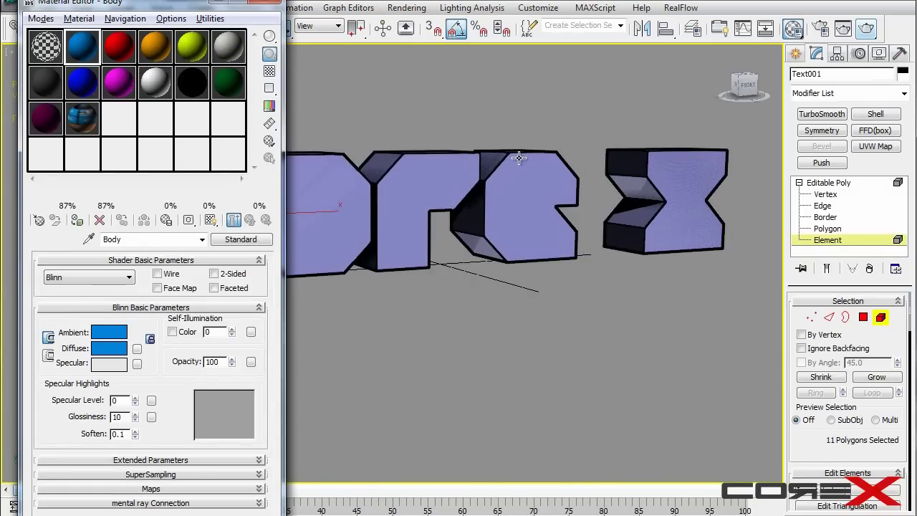
pyautogui.moveTo(389, 153); pyautogui.dragTo(582, 159, button='middle')
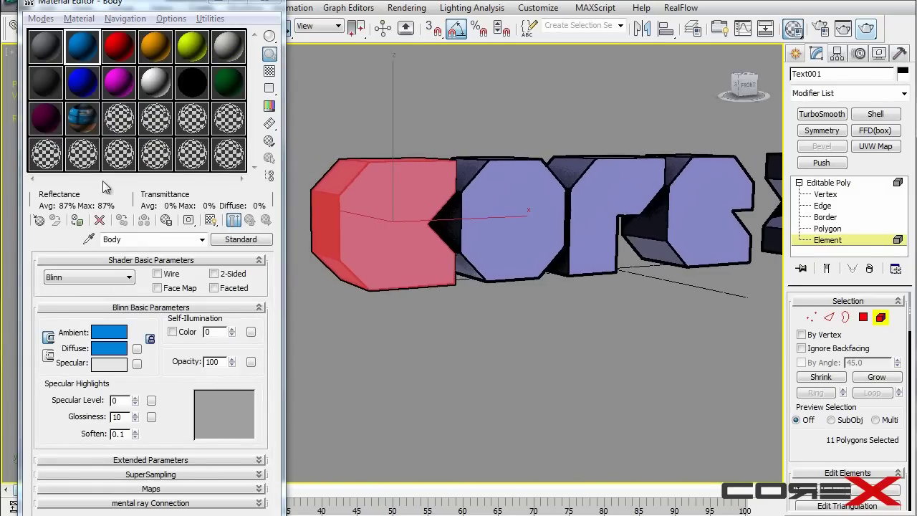
pyautogui.click(80, 220)
# Step: Select the letter E and assign the orange HighRefChrome material to it
pyautogui.click(479, 205)
pyautogui.click(122, 50)
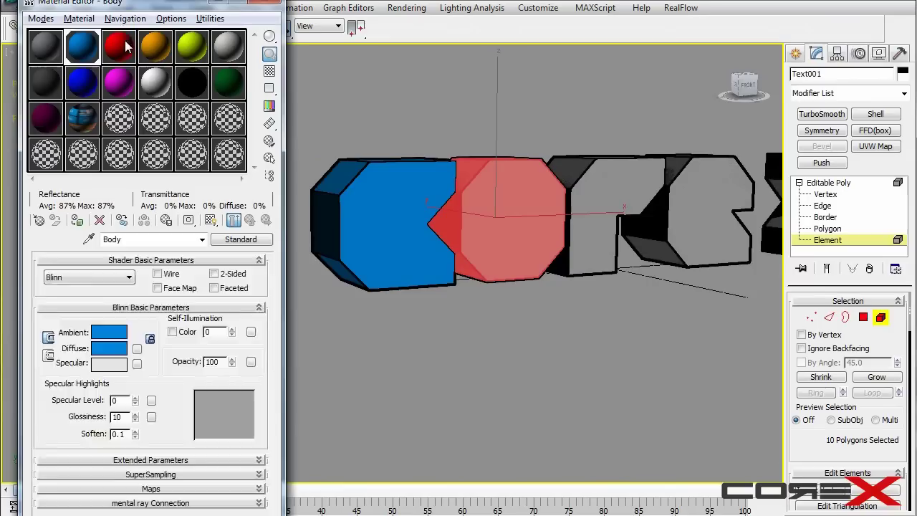
pyautogui.moveTo(702, 199); pyautogui.dragTo(583, 199, button='middle')
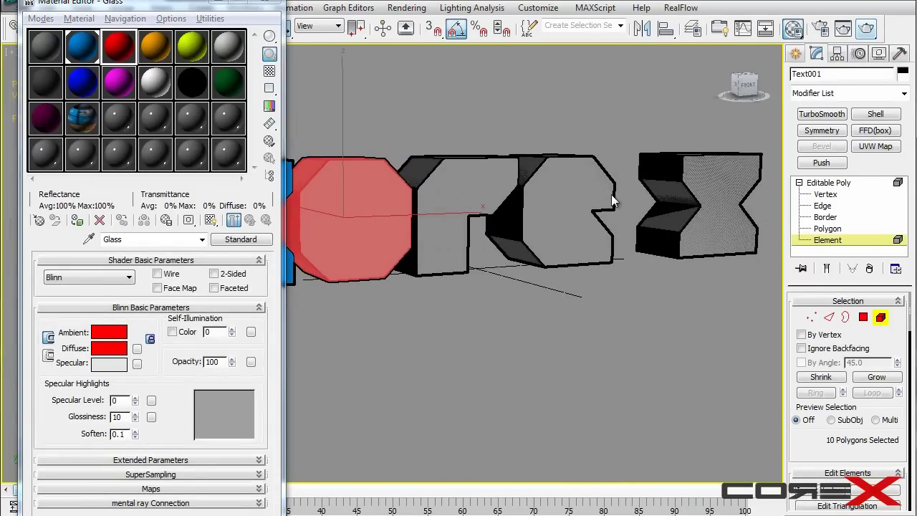
pyautogui.click(589, 190)
pyautogui.click(155, 46)
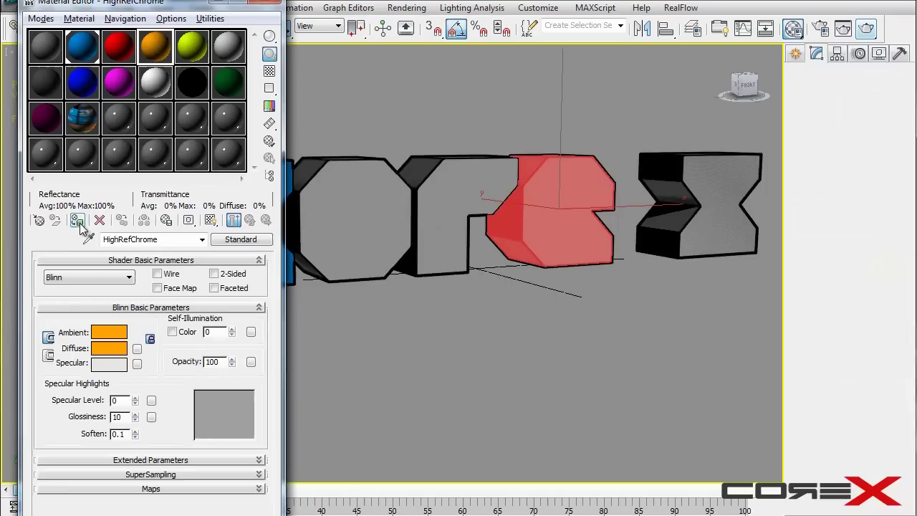
pyautogui.click(80, 220)
# Step: Select the letter R and assign the magenta Flash material to it
pyautogui.click(447, 194)
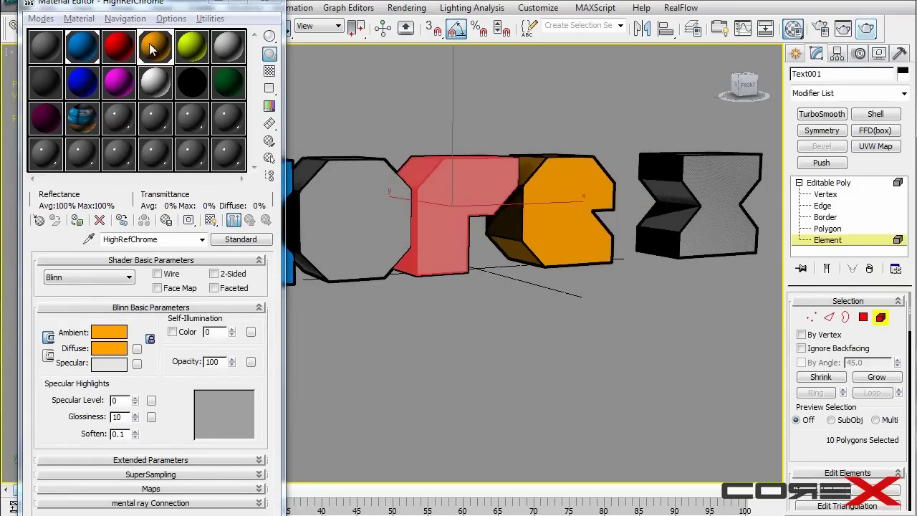
pyautogui.click(192, 47)
pyautogui.click(81, 46)
pyautogui.click(129, 104)
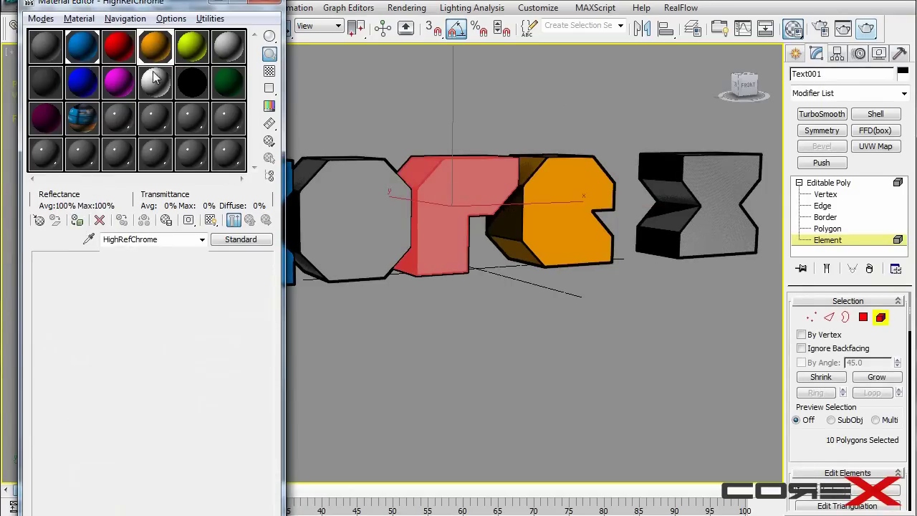
pyautogui.click(119, 83)
pyautogui.click(77, 220)
# Step: Assign the white material to the letter O and the red Glass material to the letter X
pyautogui.click(401, 195)
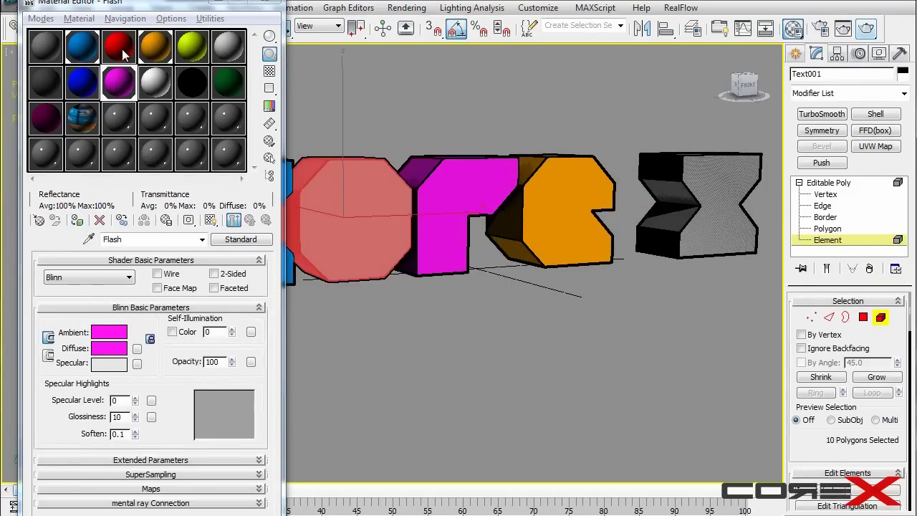
pyautogui.click(155, 82)
pyautogui.click(77, 220)
pyautogui.click(698, 208)
pyautogui.click(119, 47)
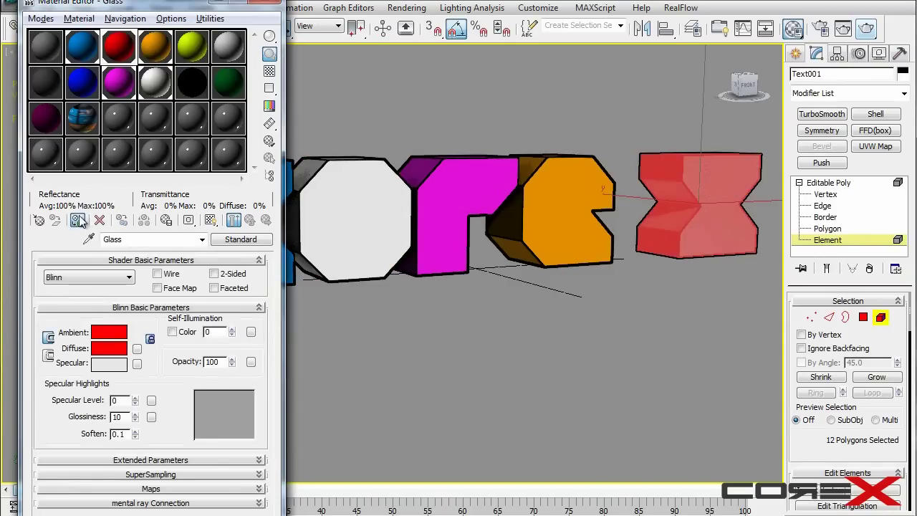
pyautogui.click(77, 220)
# Step: Close the Material Editor, leave Element level and deselect the text
pyautogui.click(269, 5)
pyautogui.click(400, 112)
pyautogui.moveTo(399, 113); pyautogui.dragTo(361, 134, button='middle')
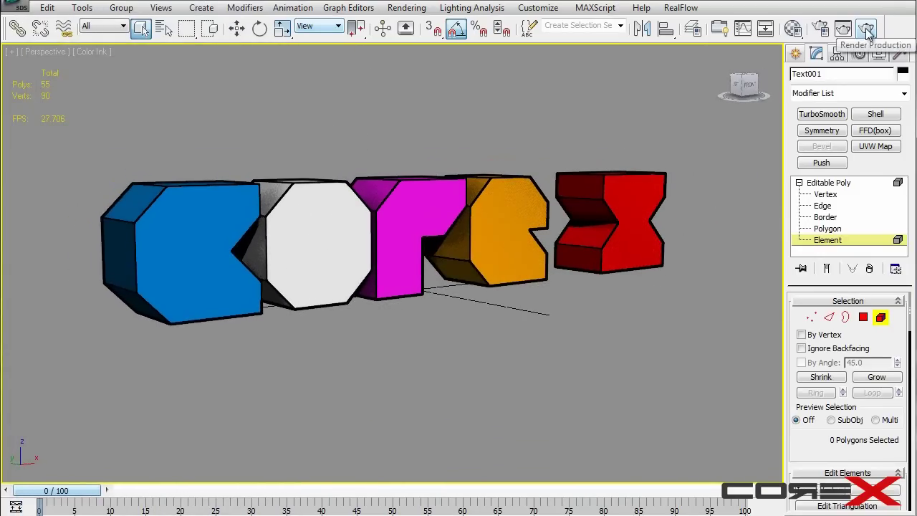
pyautogui.click(817, 183)
pyautogui.hotkey('ctrl', 'd')
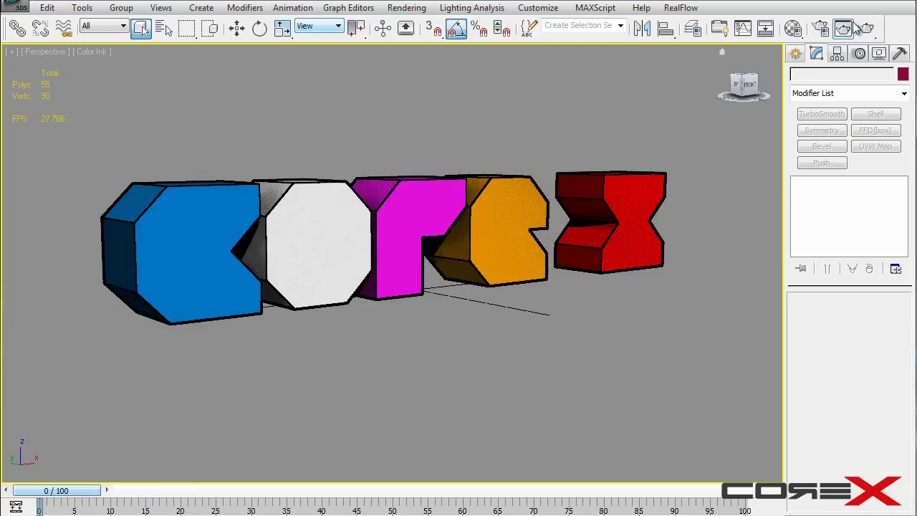
# Step: Render the Perspective view of the colored CORE X text and close the rendered image
pyautogui.click(864, 30)
pyautogui.click(546, 59)
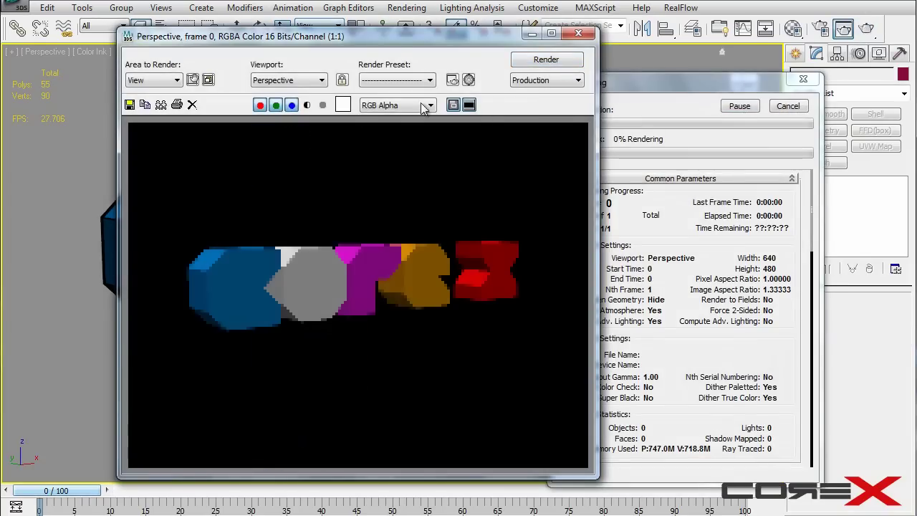
pyautogui.moveTo(371, 36); pyautogui.dragTo(317, 46)
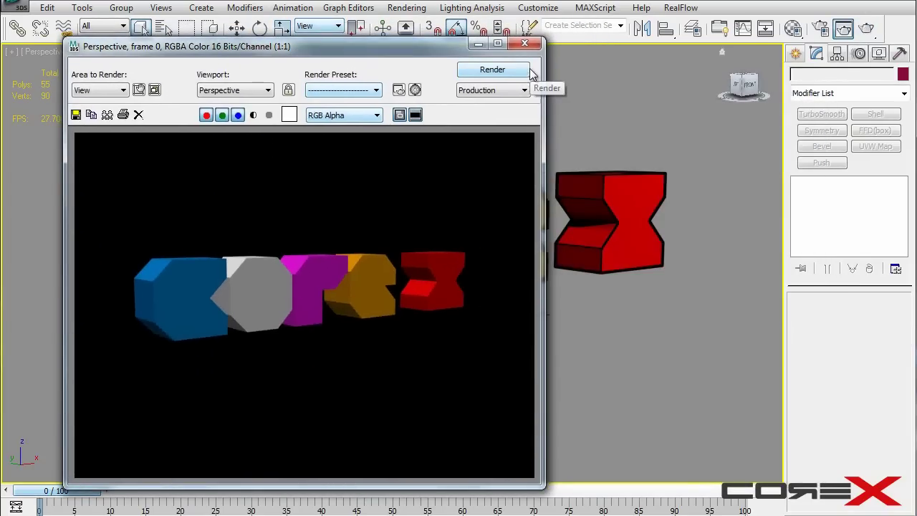
pyautogui.click(525, 44)
# Step: Set the Quicksilver renderer's Rendering Level to Color Ink in the render setup
pyautogui.press('F10')
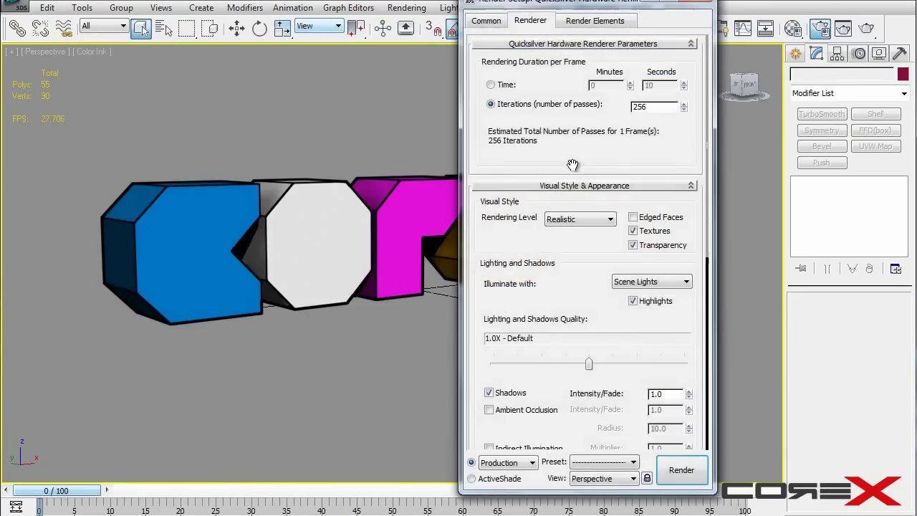
pyautogui.click(496, 23)
pyautogui.click(539, 23)
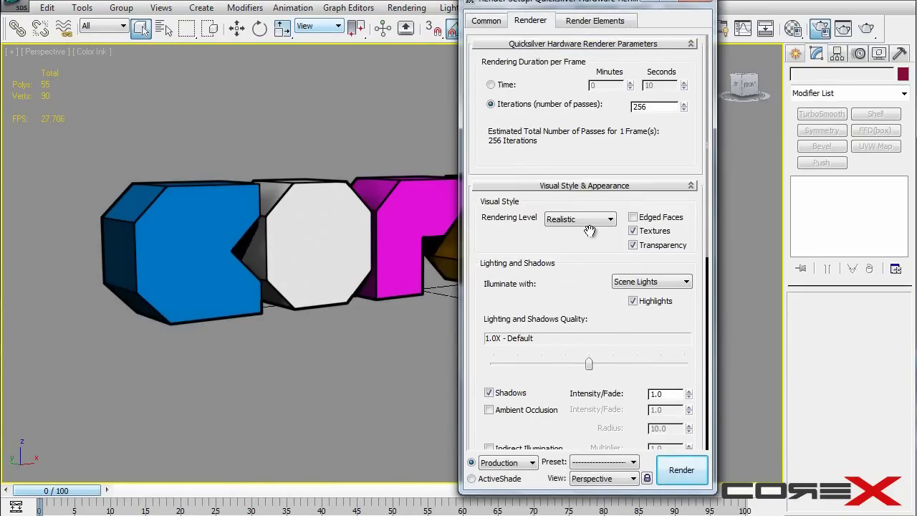
pyautogui.click(582, 220)
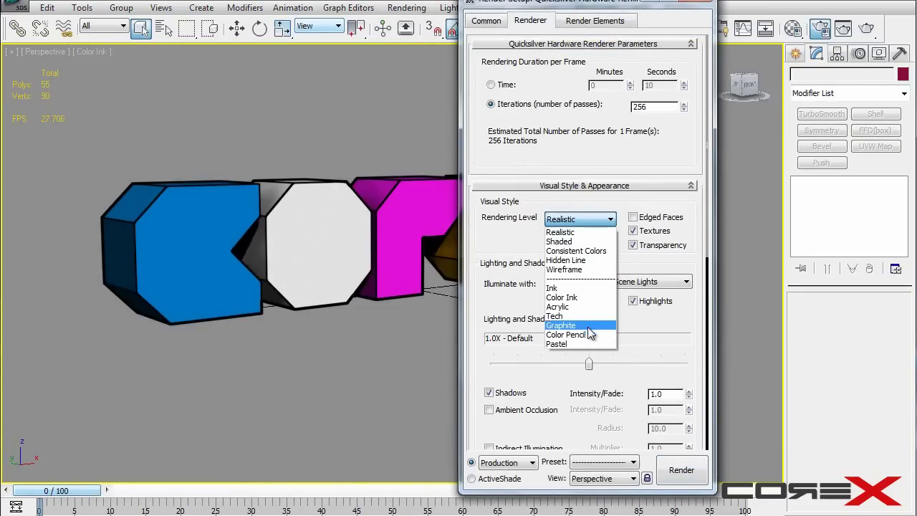
pyautogui.click(566, 335)
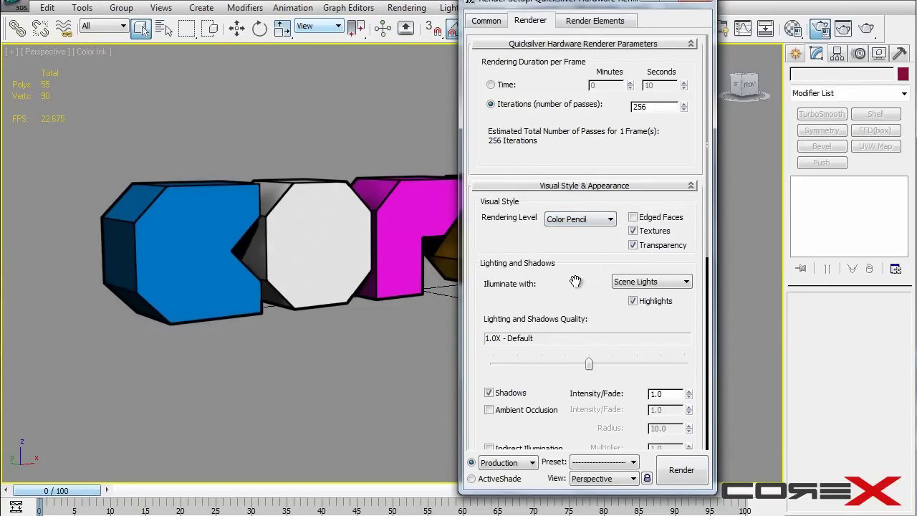
pyautogui.click(580, 219)
pyautogui.click(566, 300)
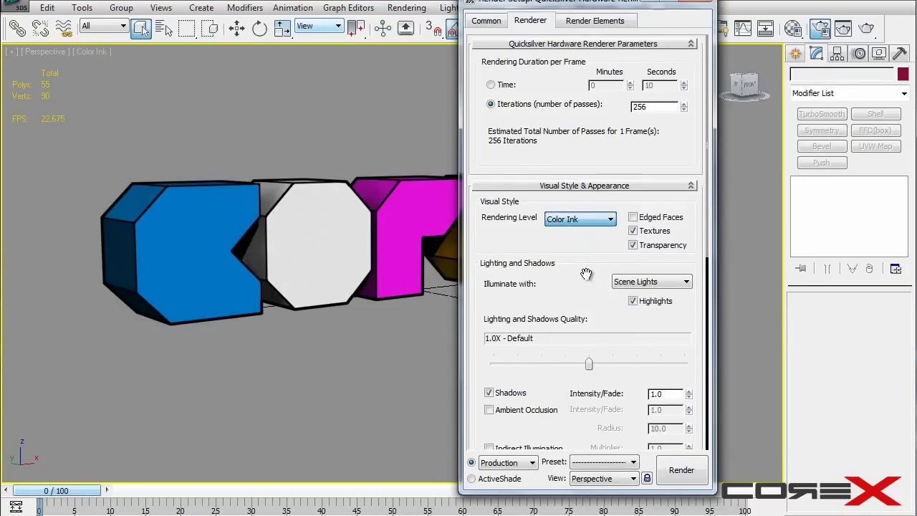
# Step: Close the render setup, render the Perspective view of the text in Color Ink, and close the rendered image
pyautogui.click(692, 7)
pyautogui.click(865, 29)
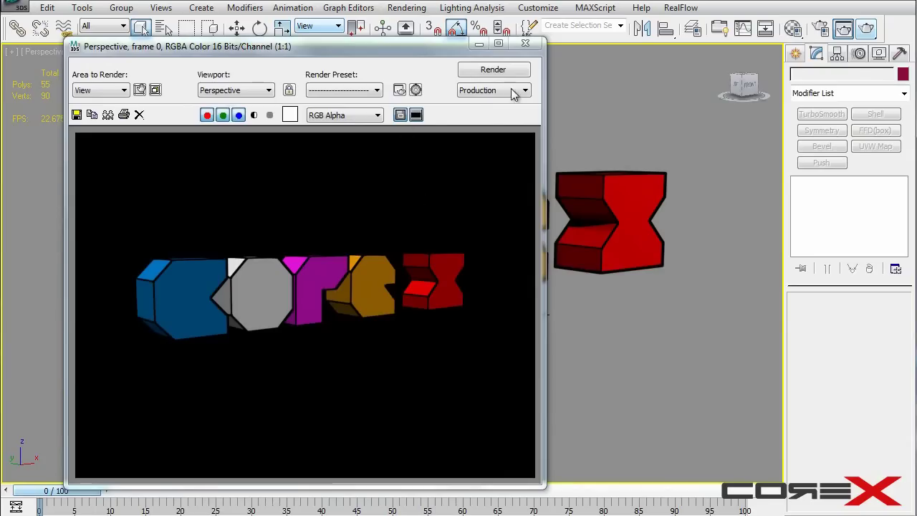
pyautogui.click(524, 46)
# Step: Switch the Perspective viewport to the stylized Tech mode and orbit around the 3D text
pyautogui.keyDown('alt'); pyautogui.moveTo(519, 141); pyautogui.dragTo(354, 181, button='middle'); pyautogui.keyUp('alt')
pyautogui.click(92, 52)
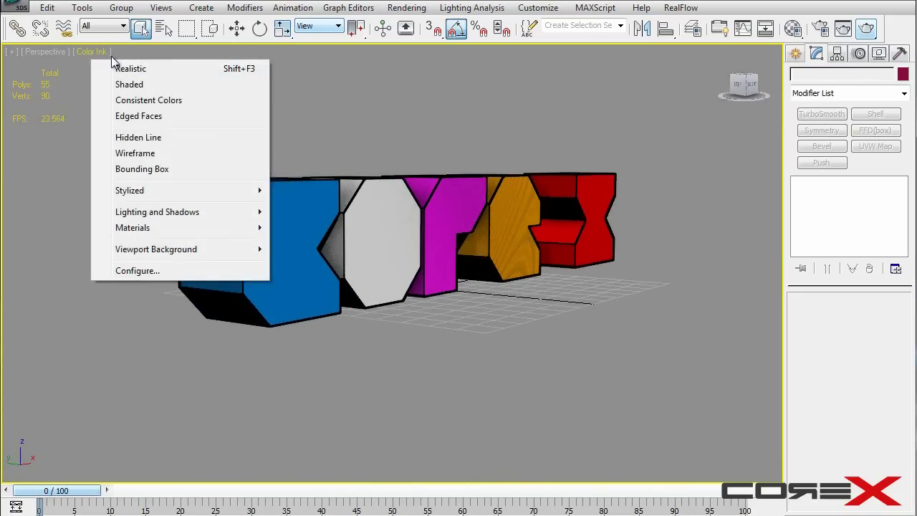
pyautogui.moveTo(247, 194)
pyautogui.click(326, 285)
pyautogui.keyDown('alt'); pyautogui.moveTo(377, 211); pyautogui.dragTo(333, 192, button='middle'); pyautogui.keyUp('alt')
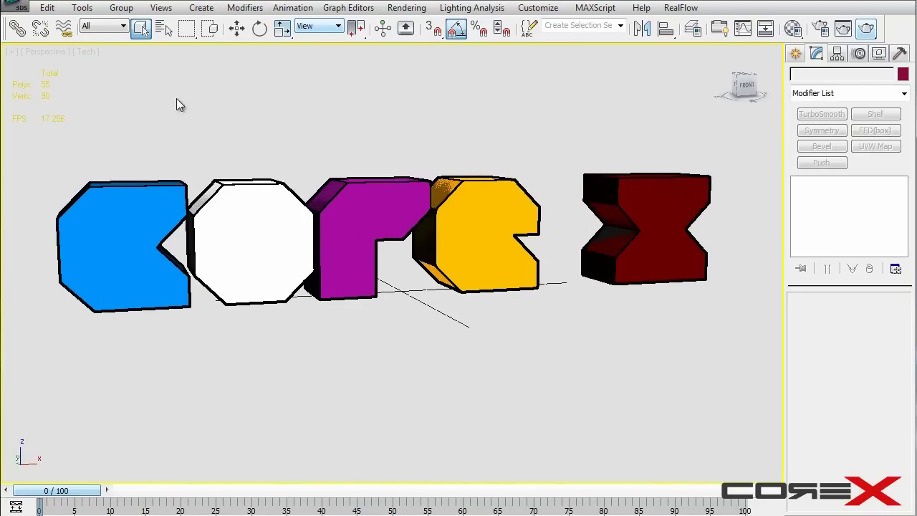
# Step: Switch the Perspective viewport to the stylized Graphite mode and orbit around the 3D text
pyautogui.click(87, 51)
pyautogui.moveTo(155, 190)
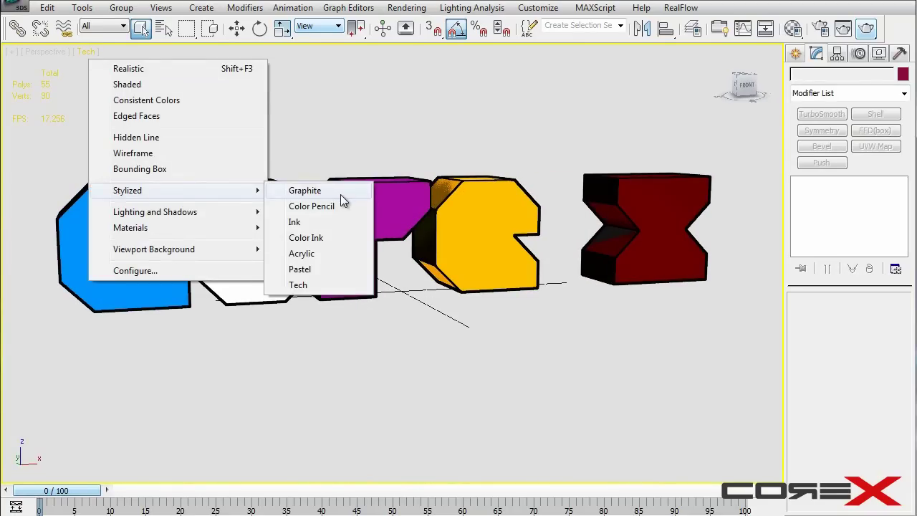
pyautogui.click(341, 193)
pyautogui.keyDown('alt'); pyautogui.moveTo(371, 183); pyautogui.dragTo(273, 150, button='middle'); pyautogui.keyUp('alt')
pyautogui.click(99, 52)
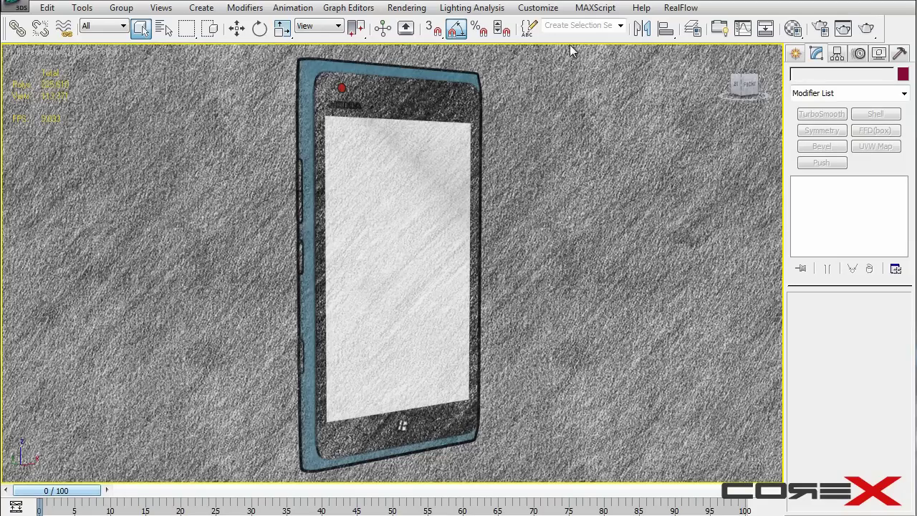
# Step: Change the viewport display driver to OpenGL in the preferences and accept the settings
pyautogui.click(538, 9)
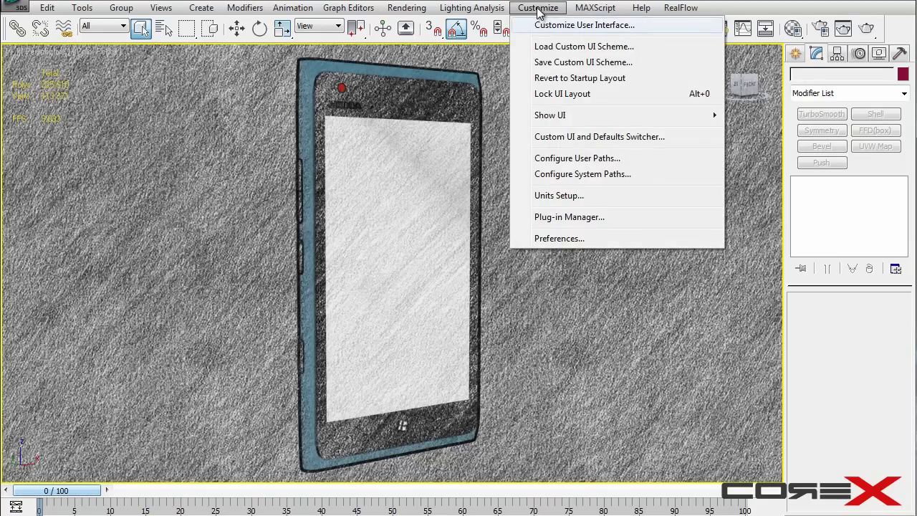
pyautogui.click(584, 239)
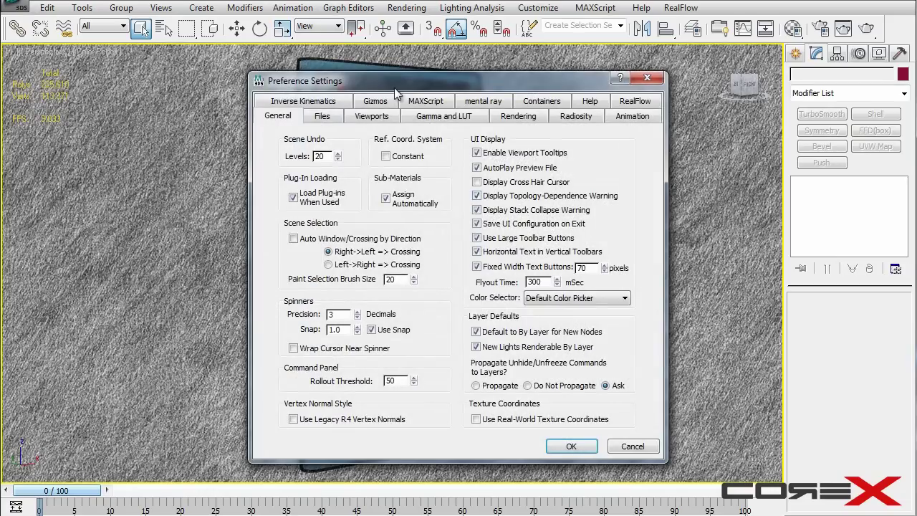
pyautogui.moveTo(393, 87); pyautogui.dragTo(358, 86)
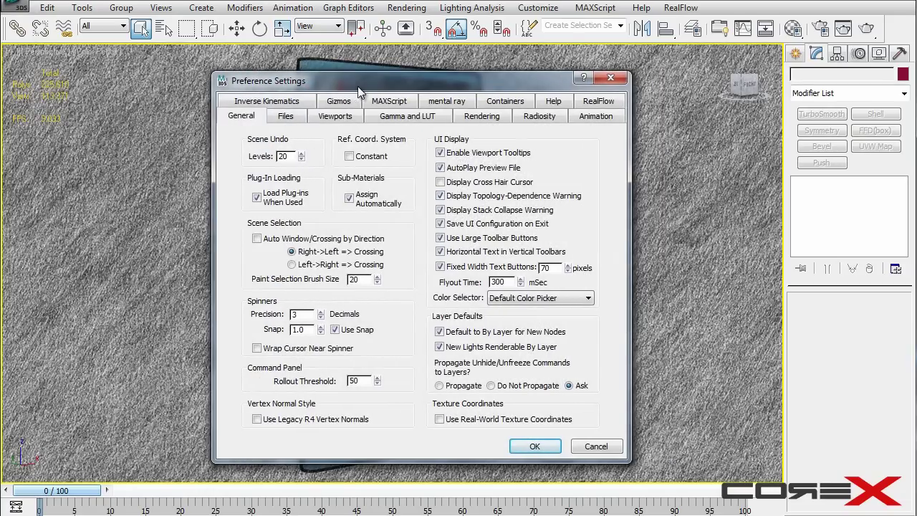
pyautogui.click(336, 118)
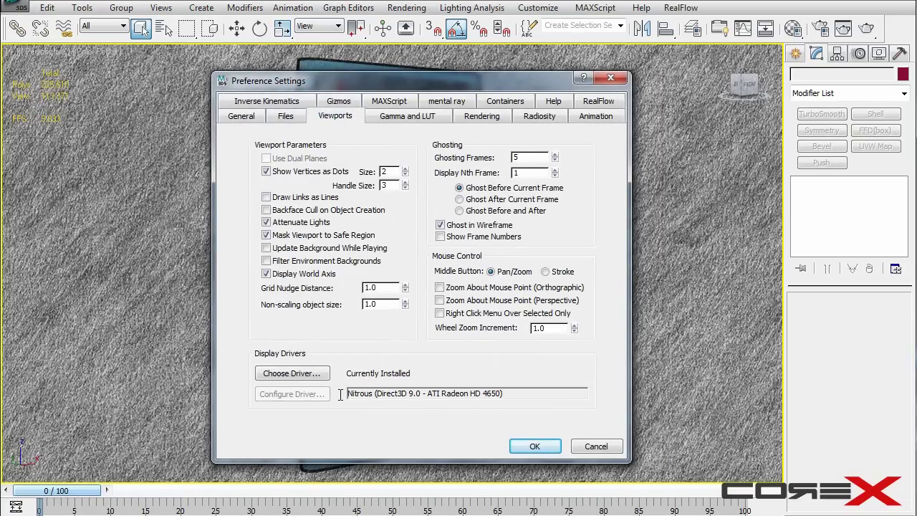
pyautogui.click(299, 375)
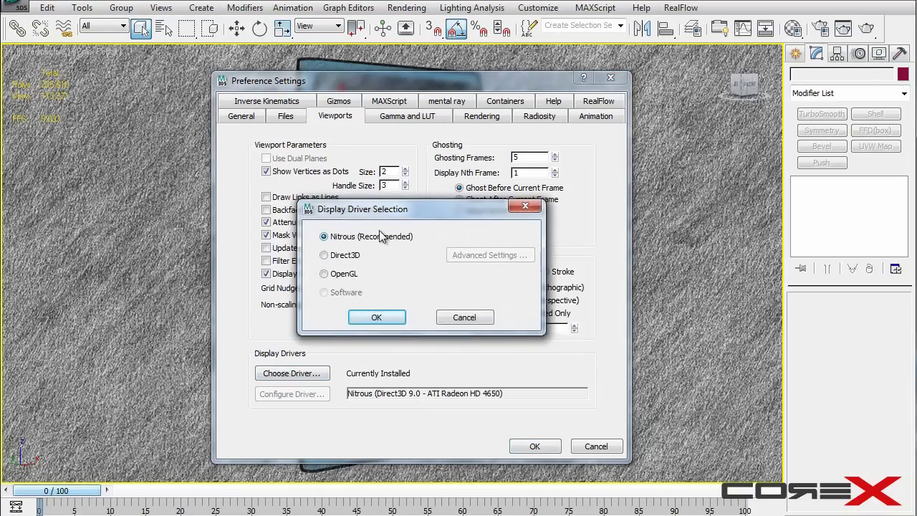
pyautogui.click(343, 255)
pyautogui.click(345, 275)
pyautogui.click(387, 316)
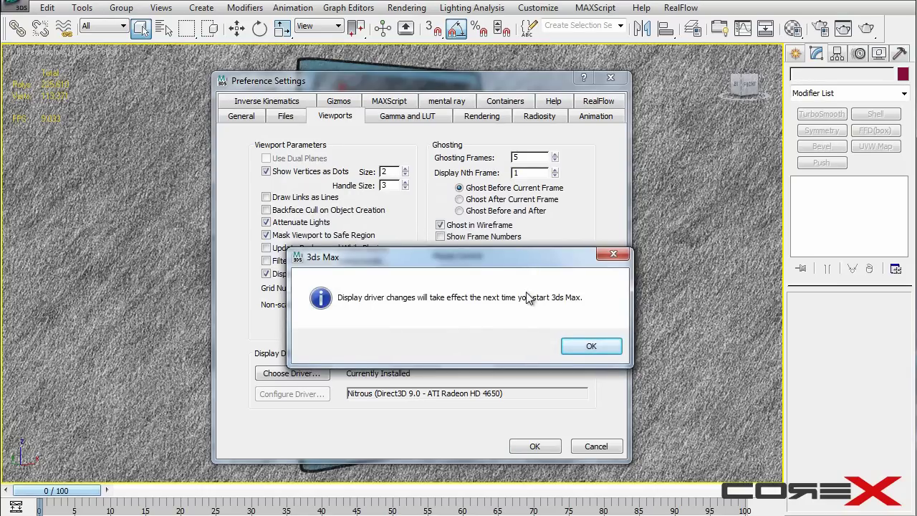
pyautogui.click(581, 346)
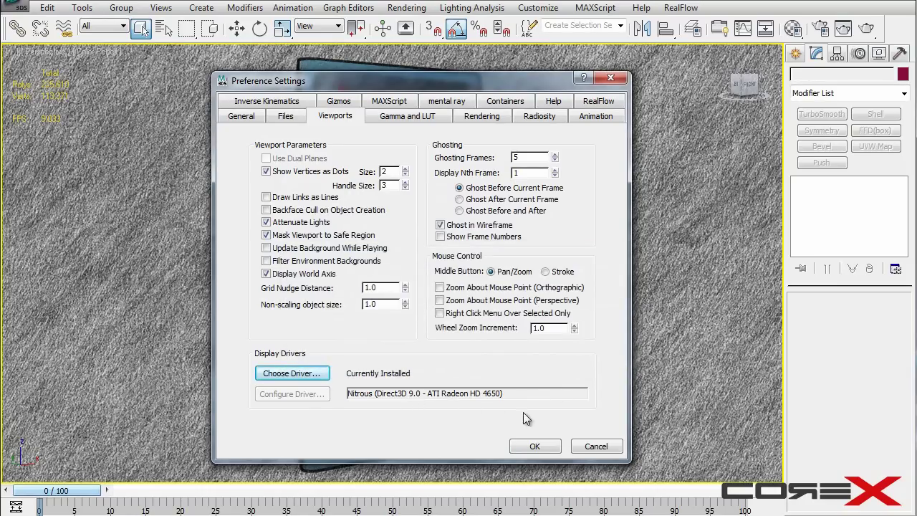
pyautogui.click(534, 446)
pyautogui.moveTo(376, 263); pyautogui.dragTo(429, 223, button='middle')
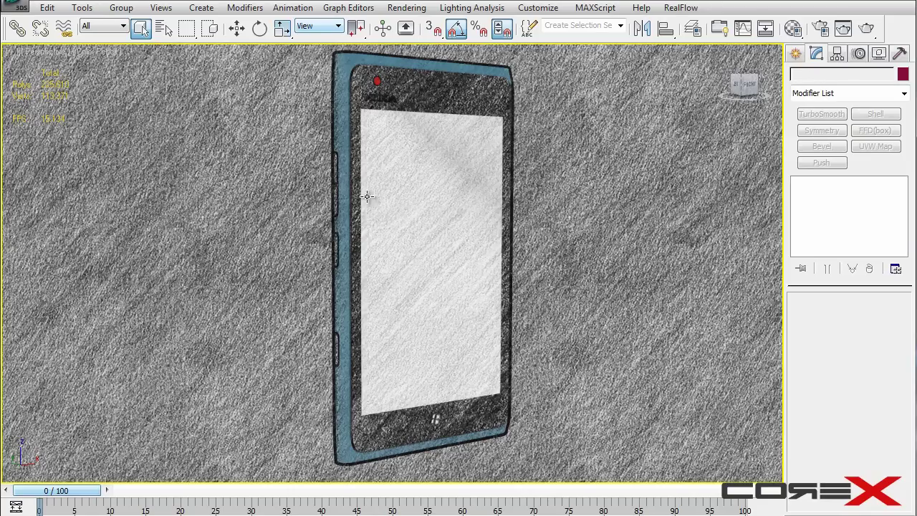
pyautogui.moveTo(306, 200)
pyautogui.keyDown('alt'); pyautogui.mouseDown(button='middle')
pyautogui.moveTo(511, 199)
pyautogui.moveTo(308, 207)
pyautogui.mouseUp(button='middle'); pyautogui.keyUp('alt')
pyautogui.keyDown('alt'); pyautogui.moveTo(524, 323); pyautogui.dragTo(527, 344, button='middle'); pyautogui.keyUp('alt')
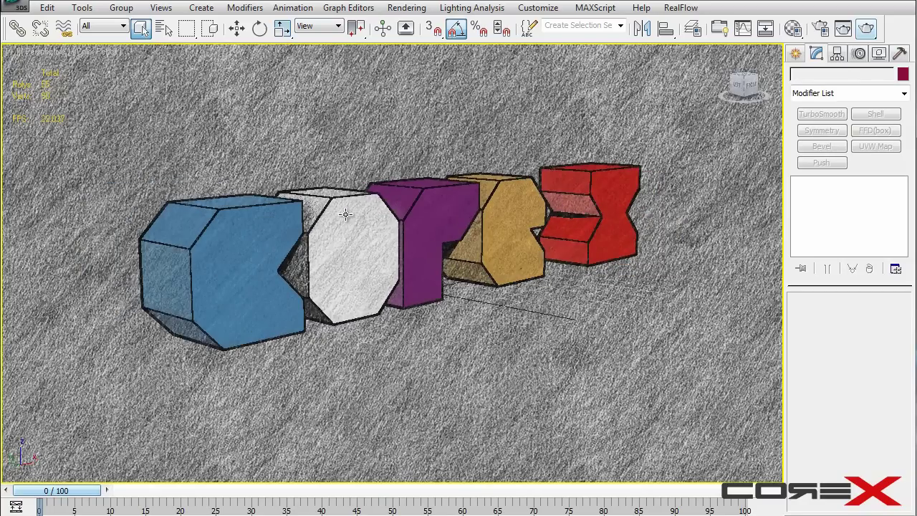
pyautogui.moveTo(440, 217); pyautogui.dragTo(400, 228, button='middle')
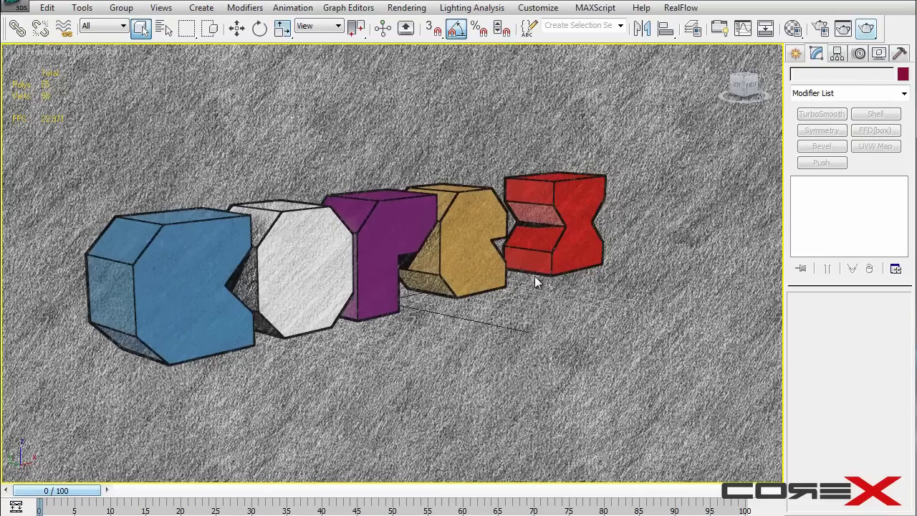